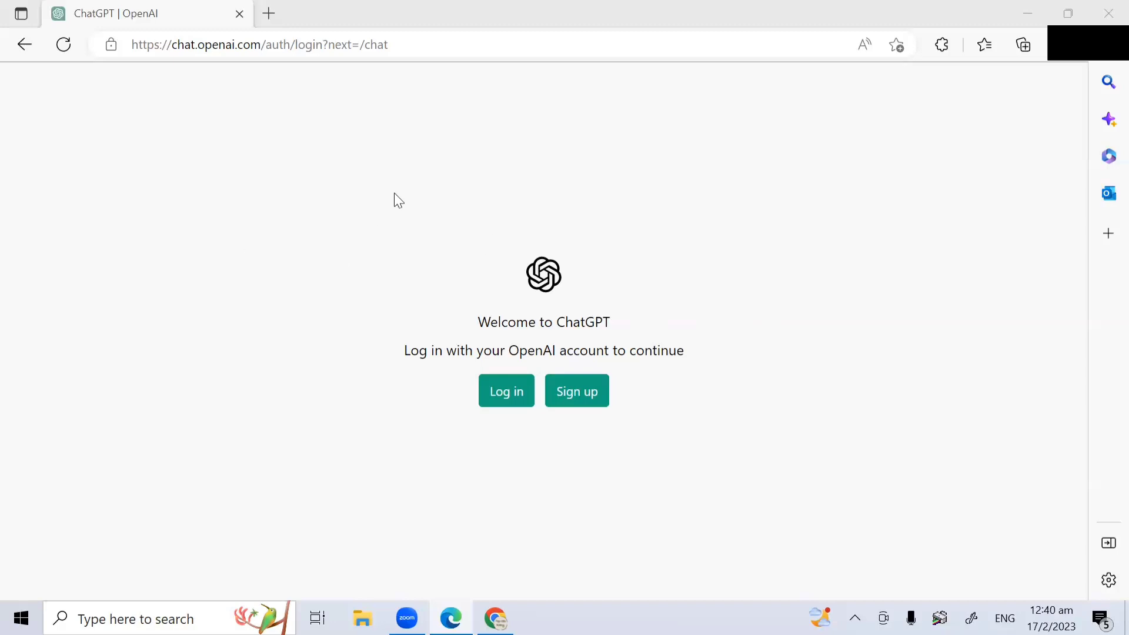
Step: Trim the address to chat.openai.com and reload it, which returns to the login page
click(436, 45)
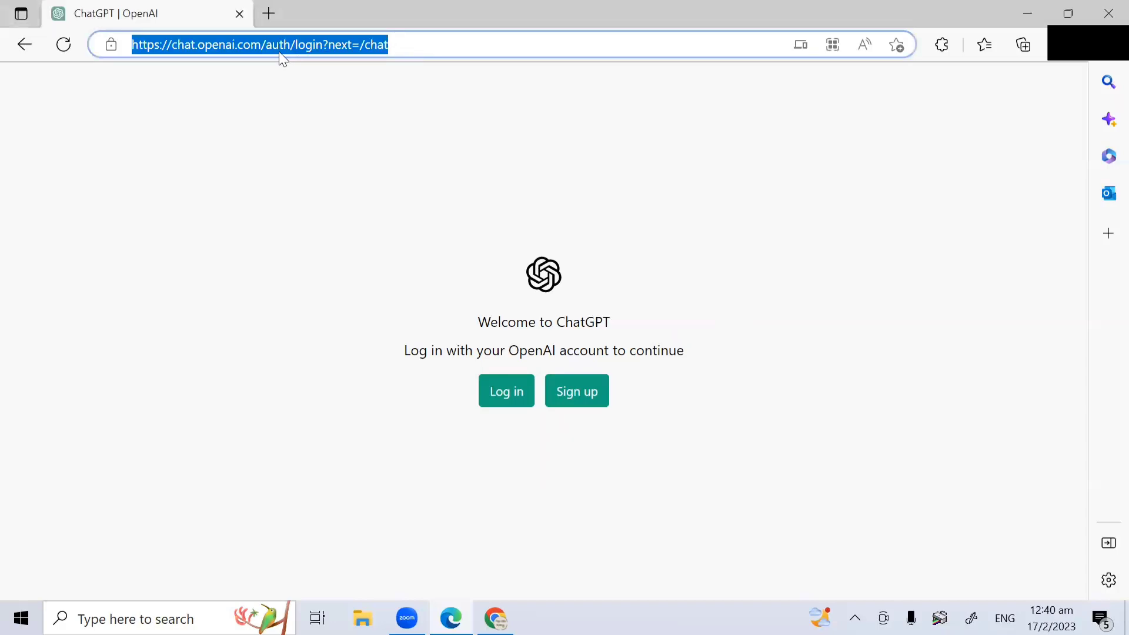
drag(266, 44, 523, 43)
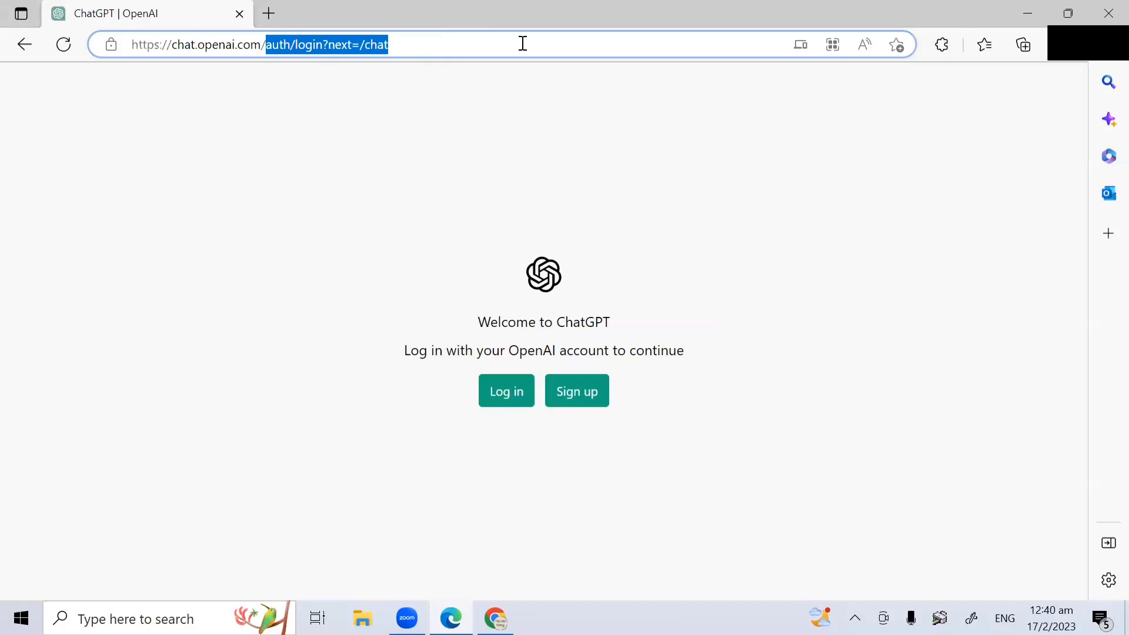
key(BackSpace)
key(BackSpace)
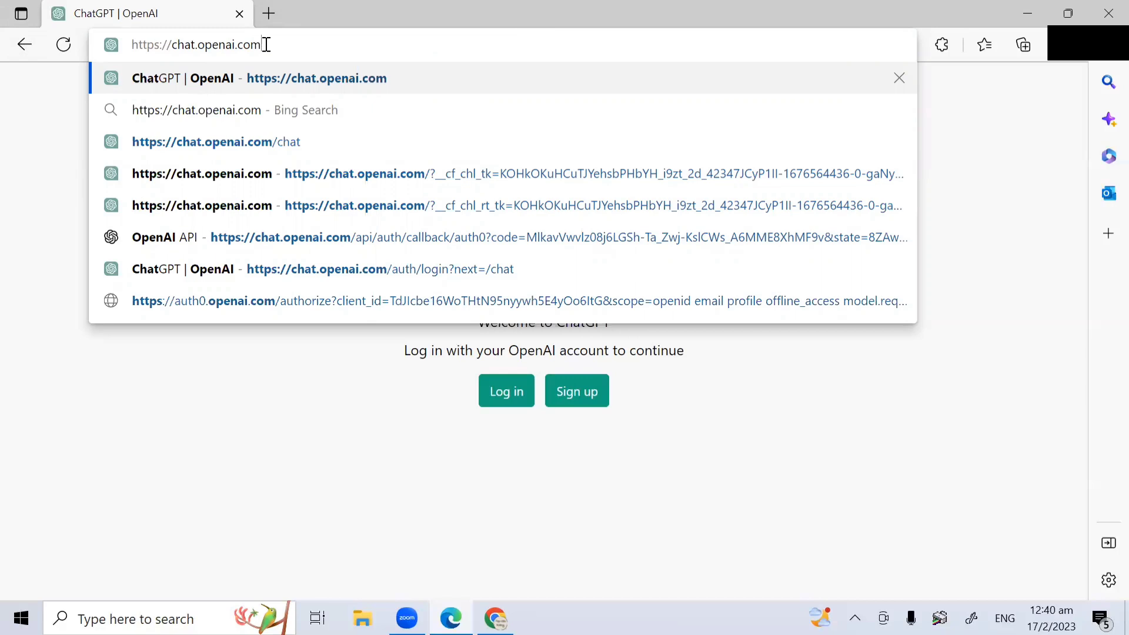
drag(268, 46, 135, 51)
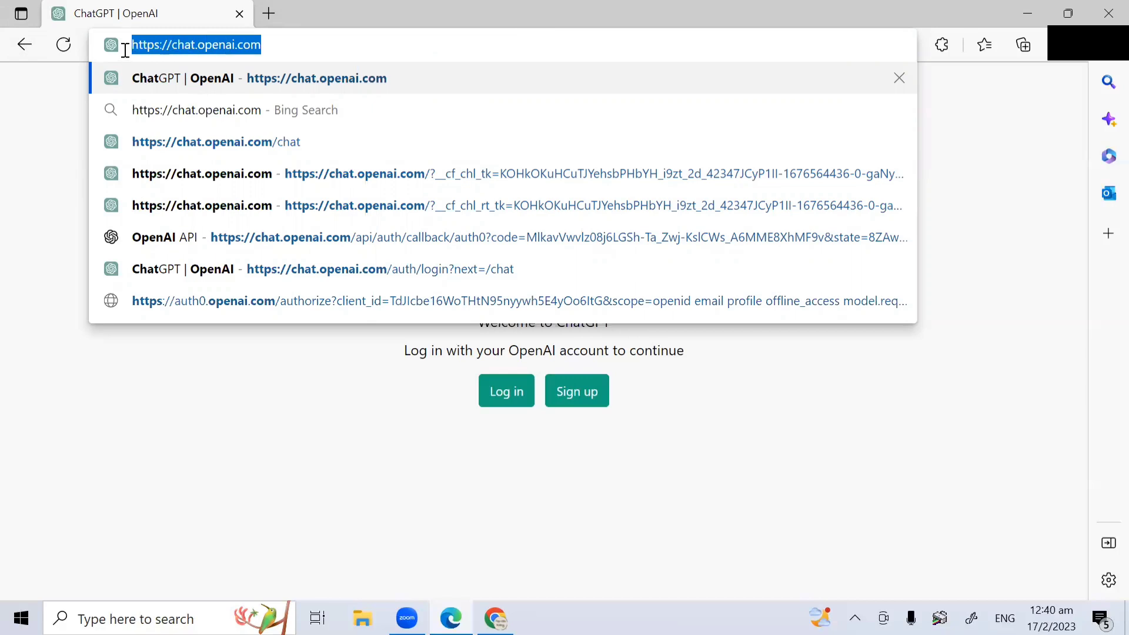
click(287, 48)
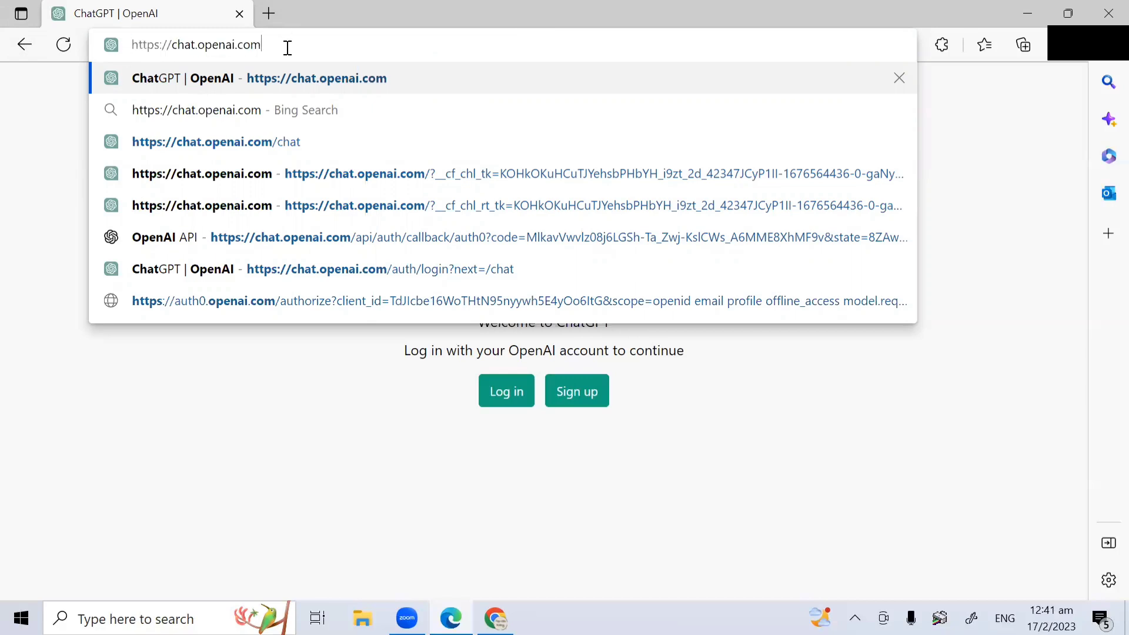
key(Return)
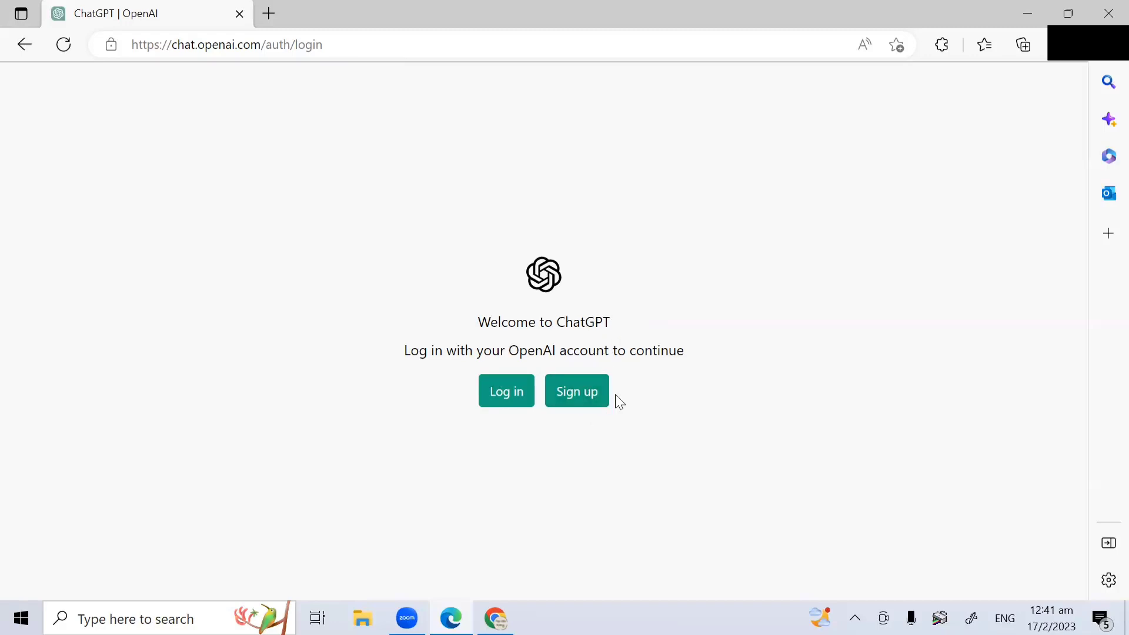
Step: Start a new sign-up and enter the account's e-mail address
click(582, 410)
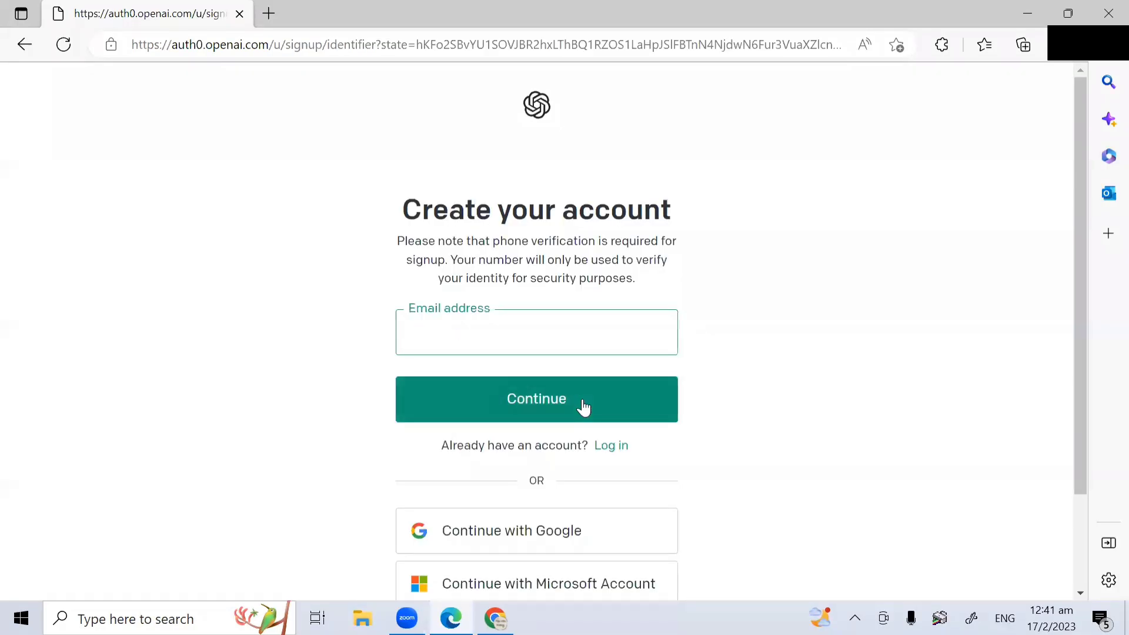
scroll(707, 333, down, 1)
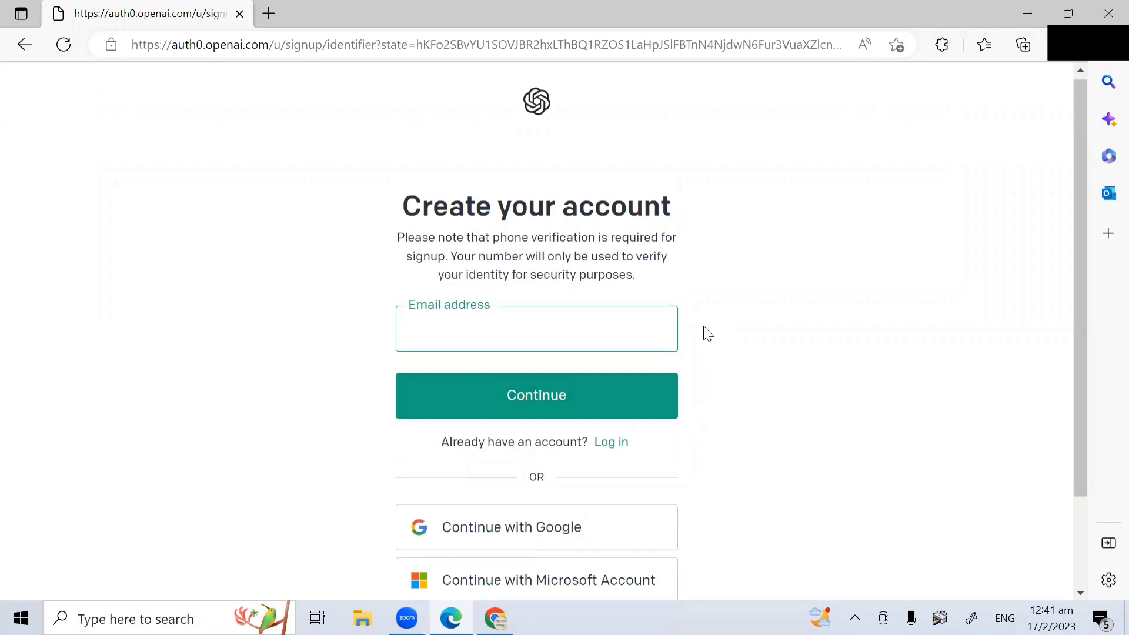
scroll(708, 334, down, 1)
scroll(705, 332, up, 2)
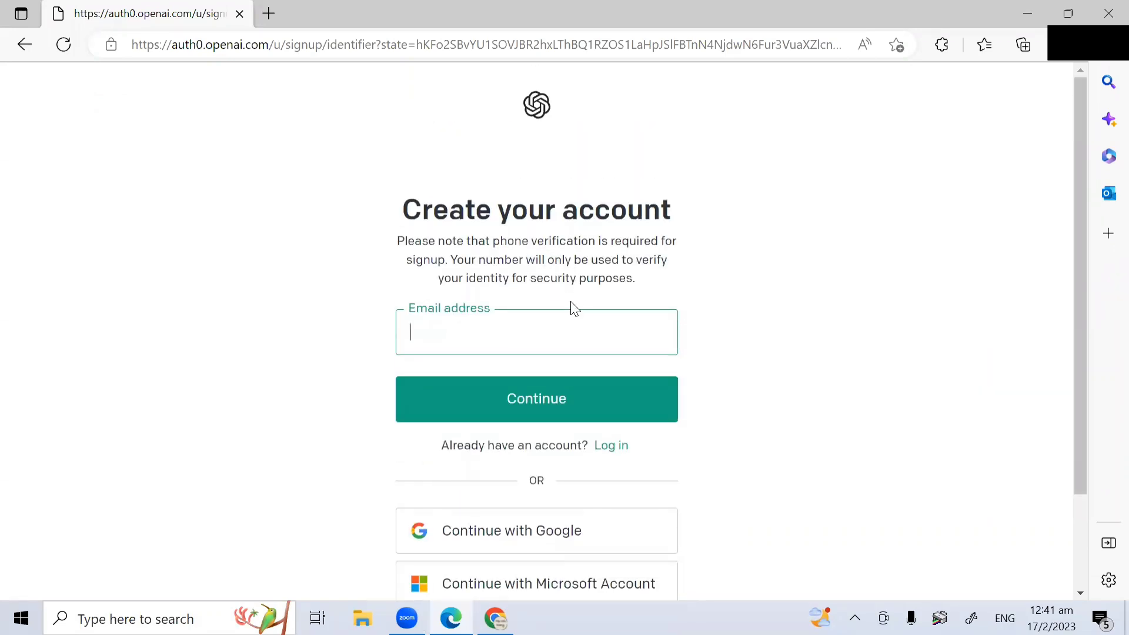
click(505, 337)
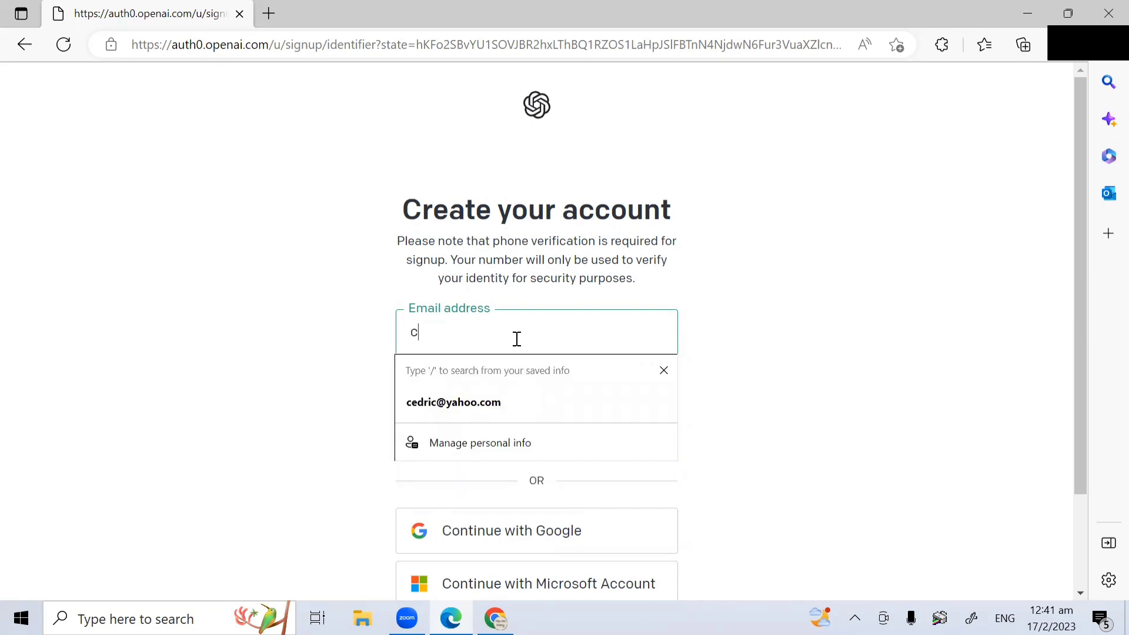
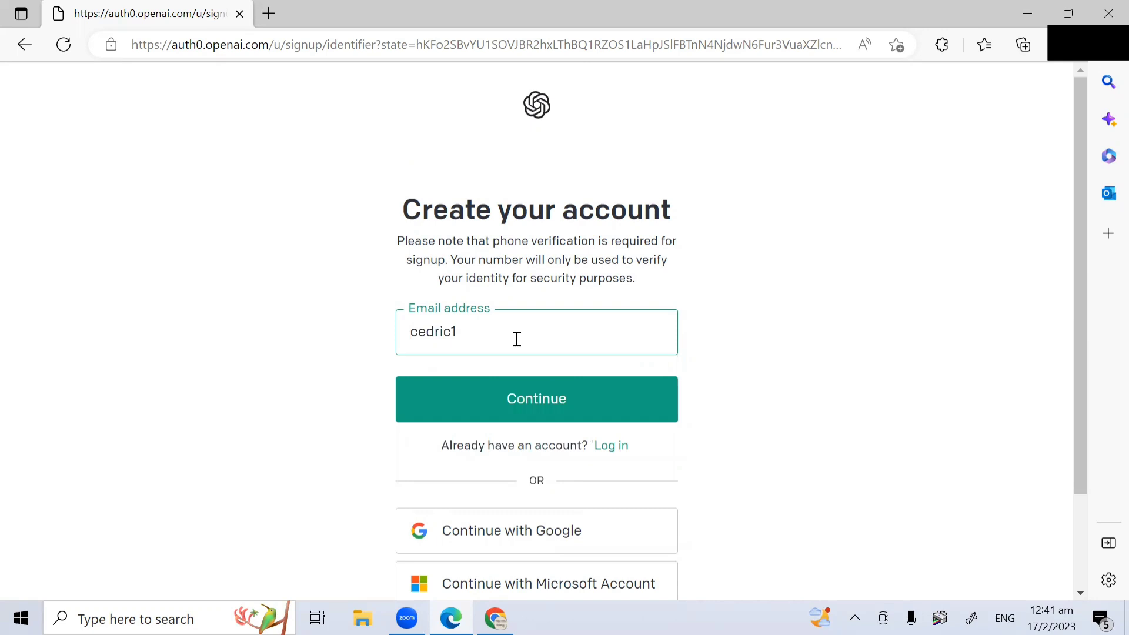
Step: Set a password of at least 8 characters and submit the sign-up
click(542, 404)
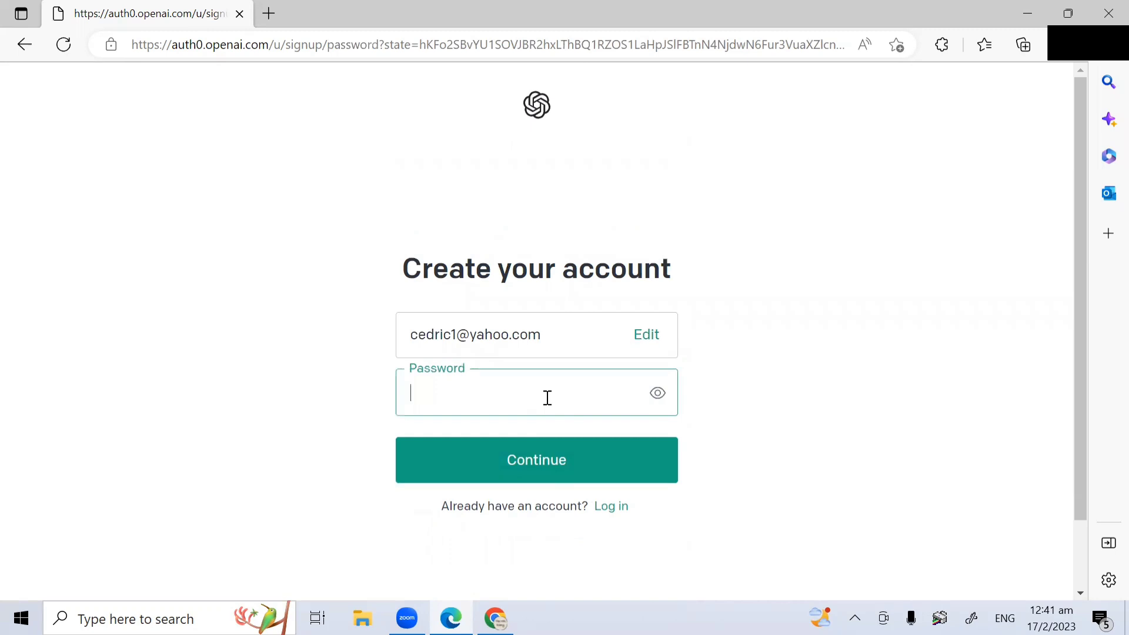
text(•••)
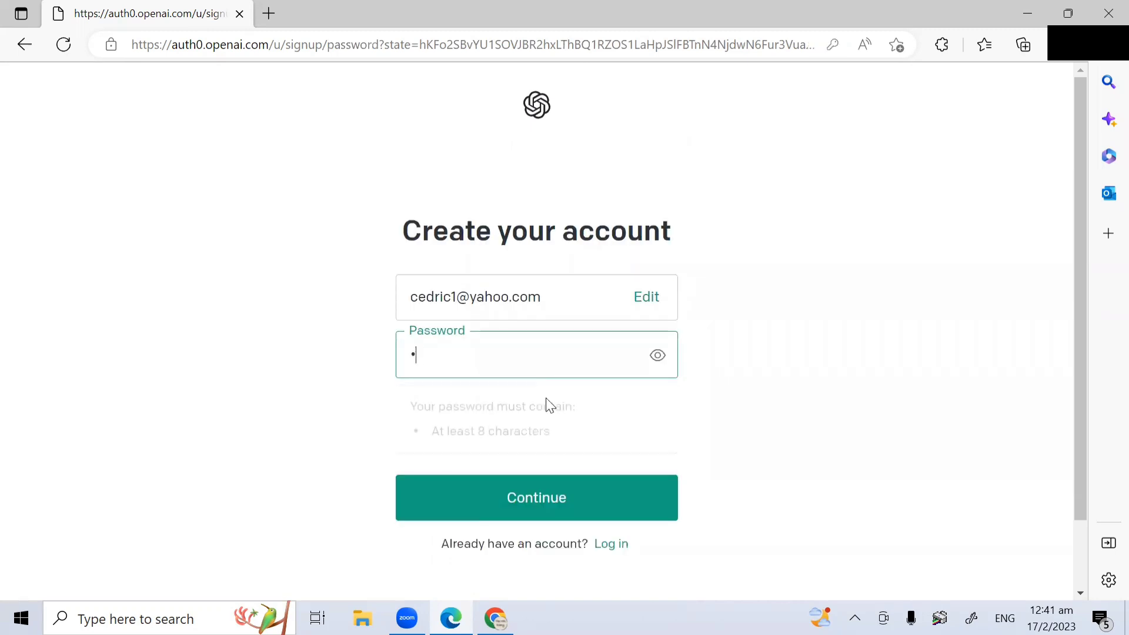
text(••••••)
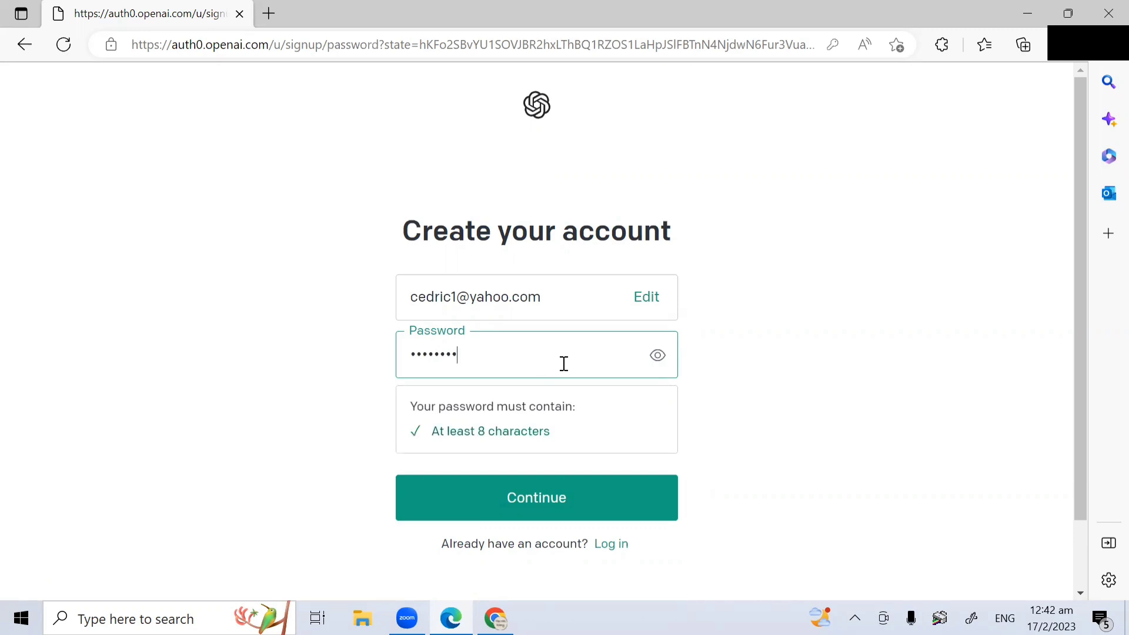
click(573, 505)
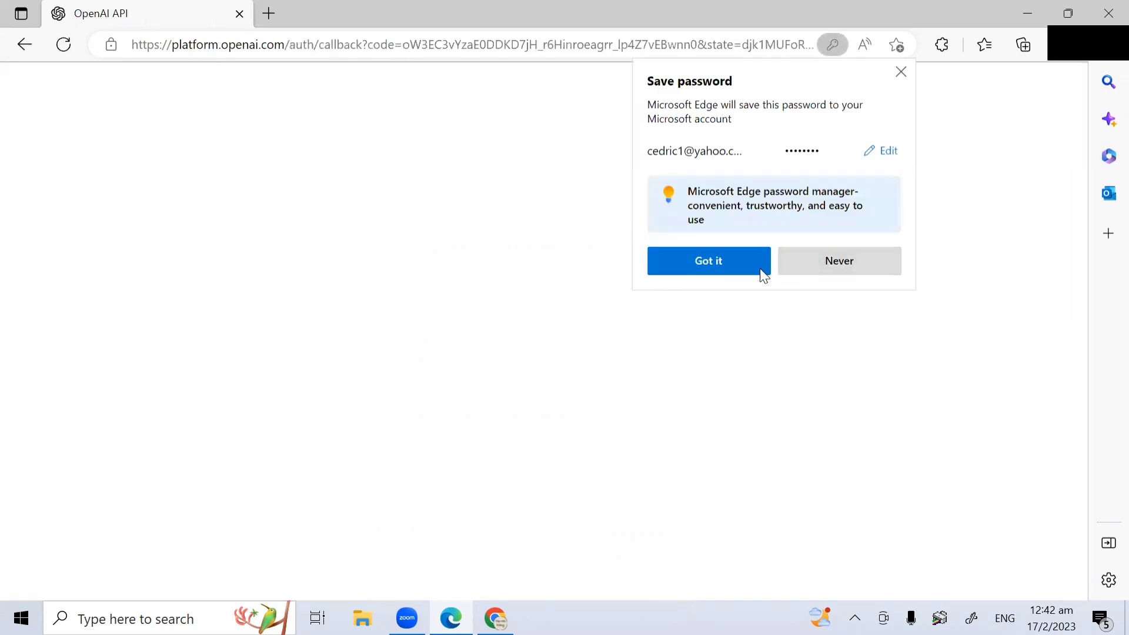
Step: Decline Edge's password saving and switch to Chrome's signed-in ChatGPT chat page
click(900, 73)
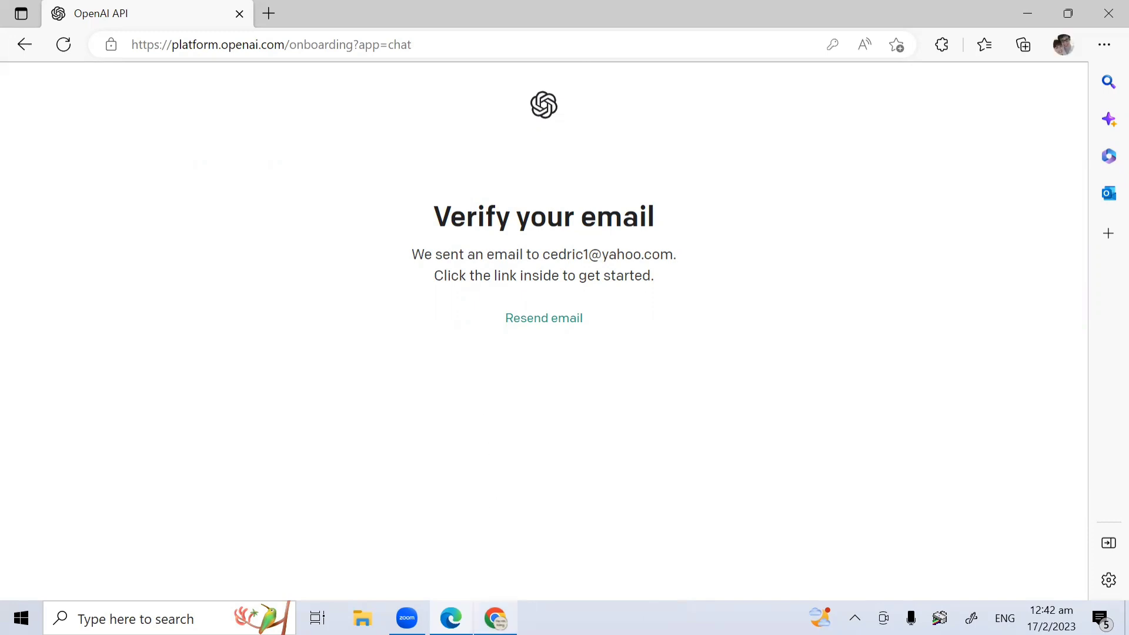
click(495, 617)
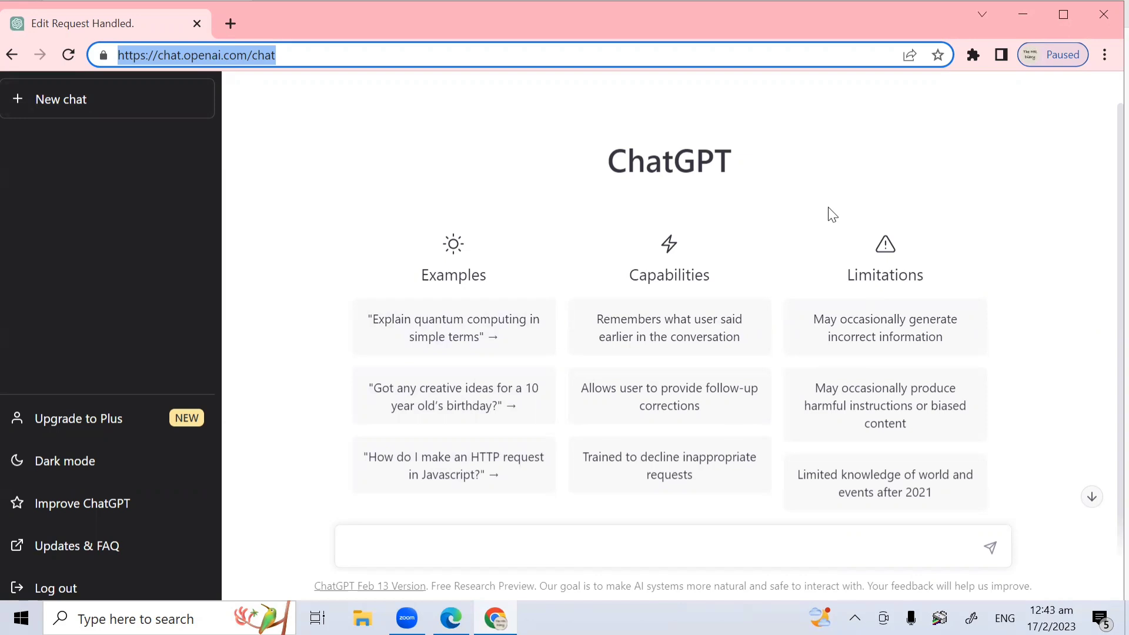
click(639, 515)
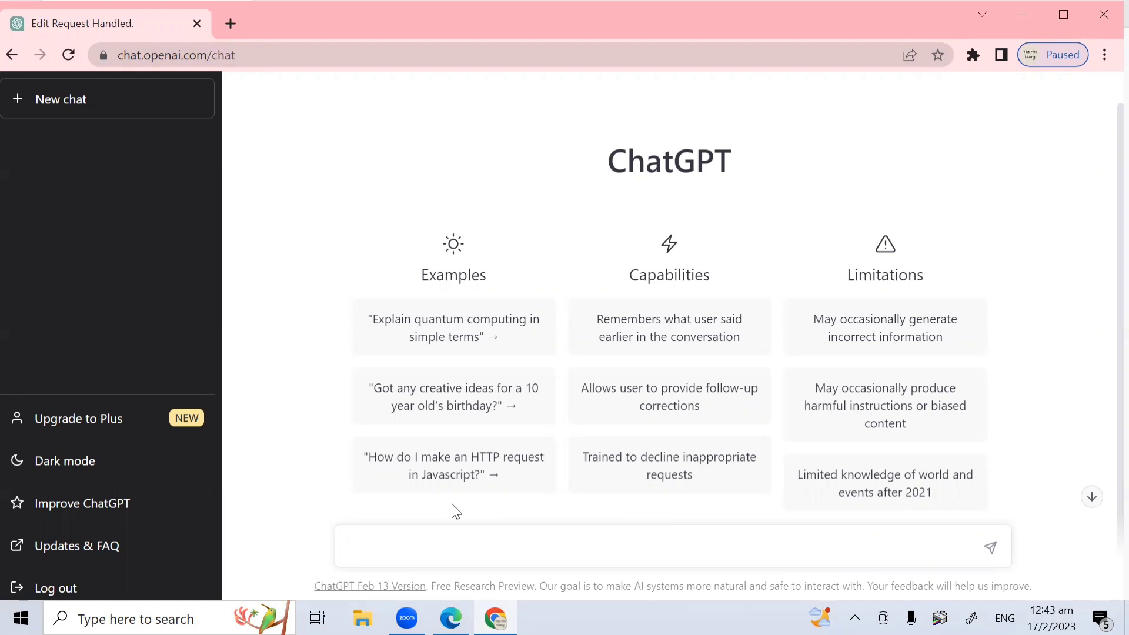
Step: Send the prompt 'translate good morning into mandarin and japnese'
text(translate good morning i)
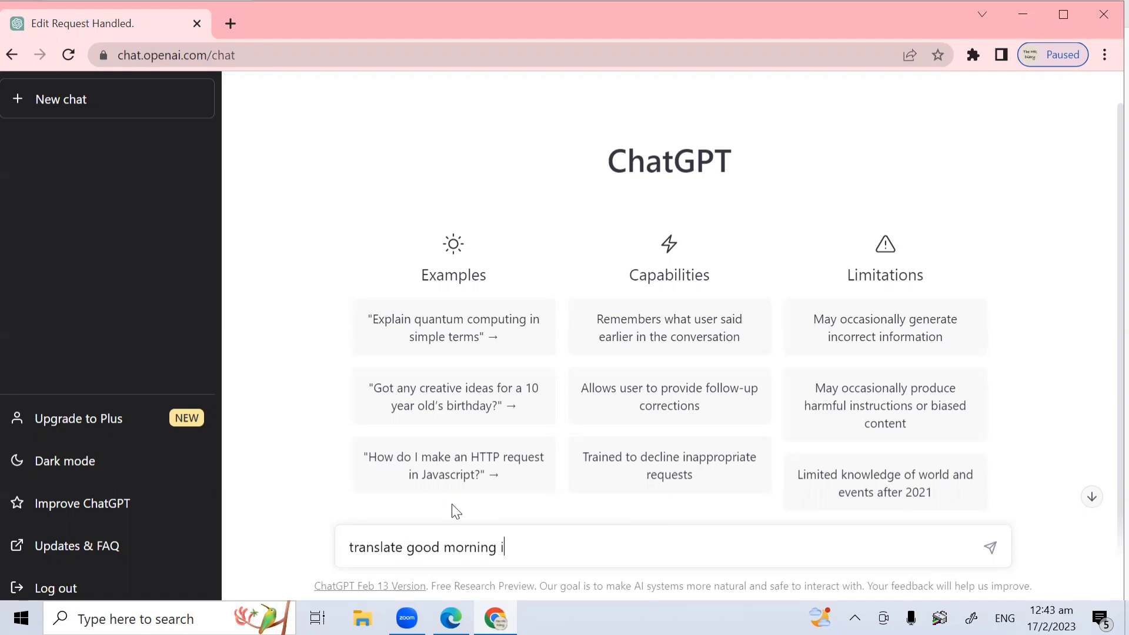
text(nto mandarin and japne)
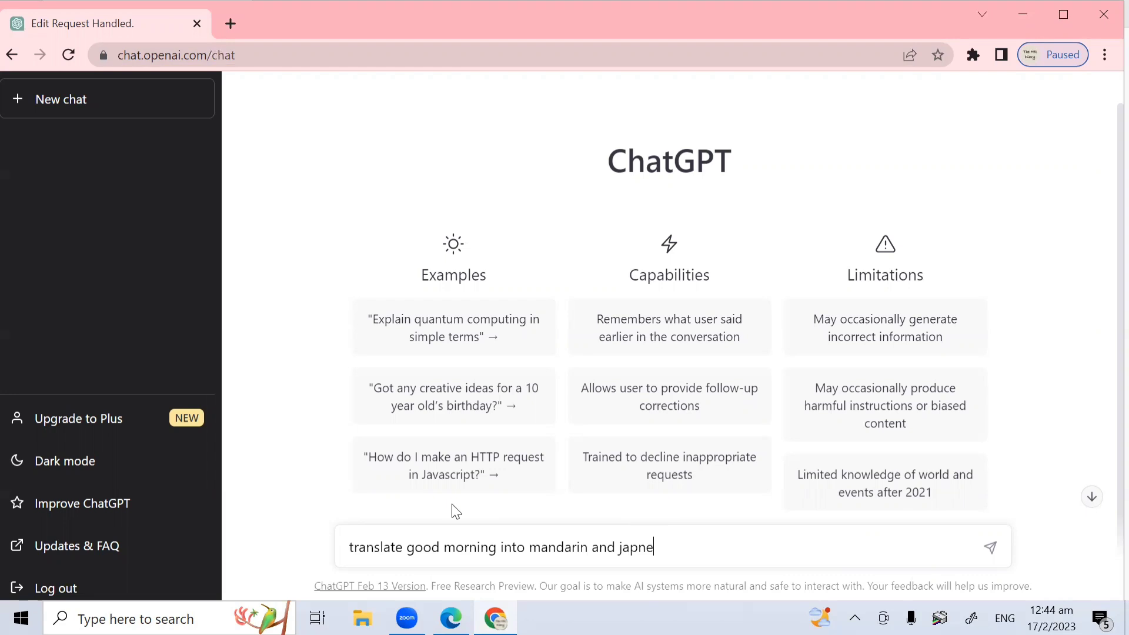
text(se)
key(Return)
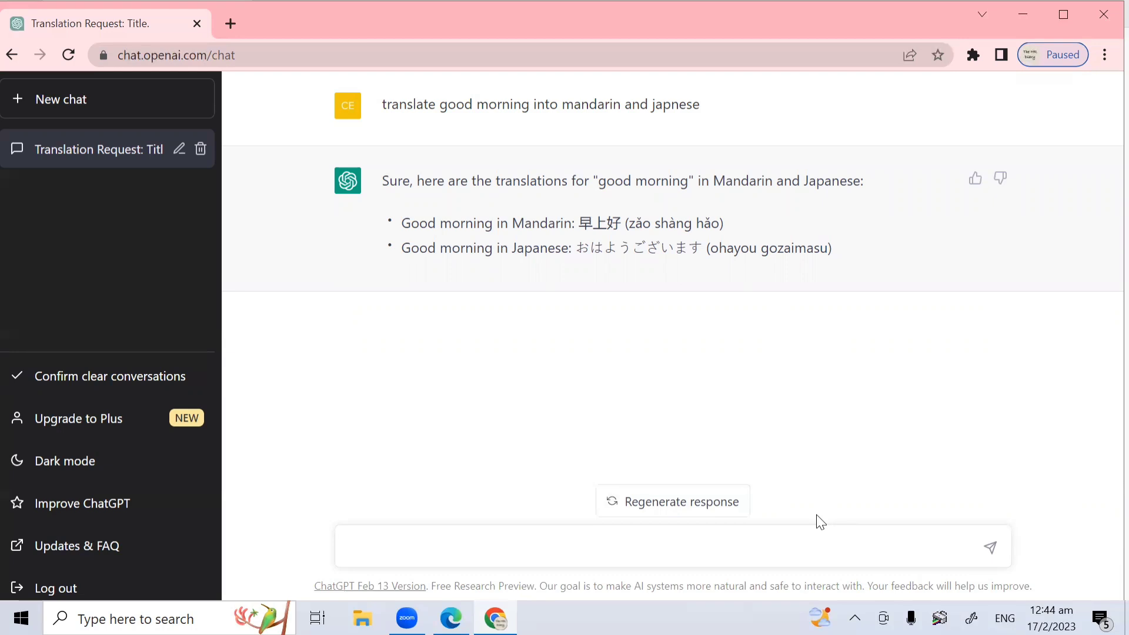
Step: Send the prompt 'tell me a joke'
text(tell me a joke)
key(Return)
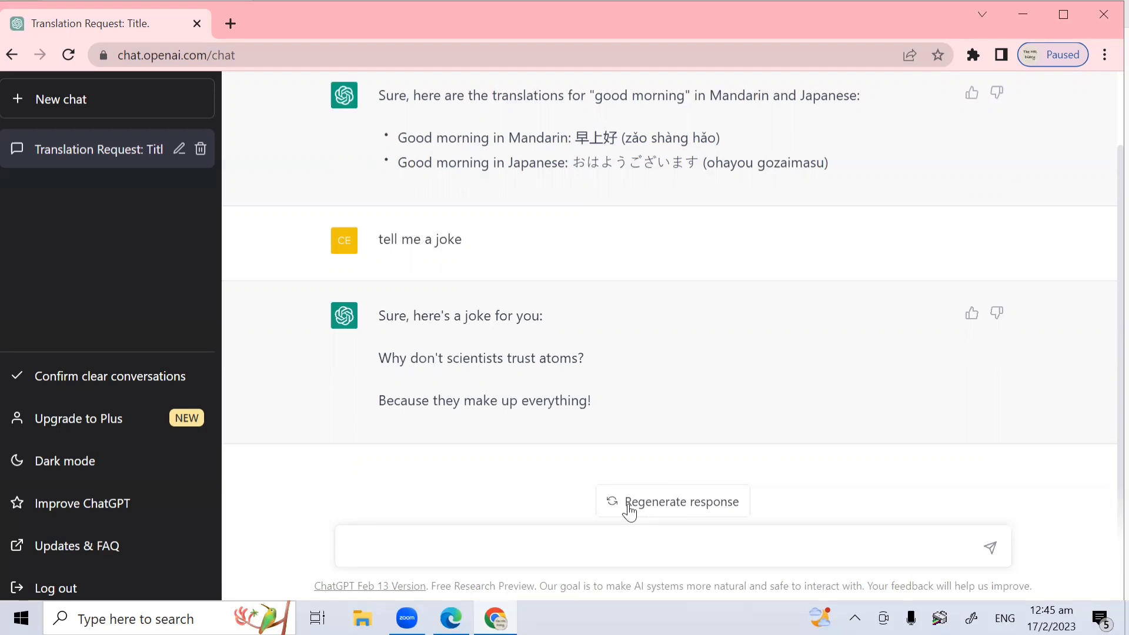
Step: Send 'what is the square root of 10?', fixing the typos before sending
text(whar)
key(BackSpace)
text(t is rthe)
key(BackSpace)
key(BackSpace)
key(BackSpace)
key(BackSpace)
text(the sqaure )
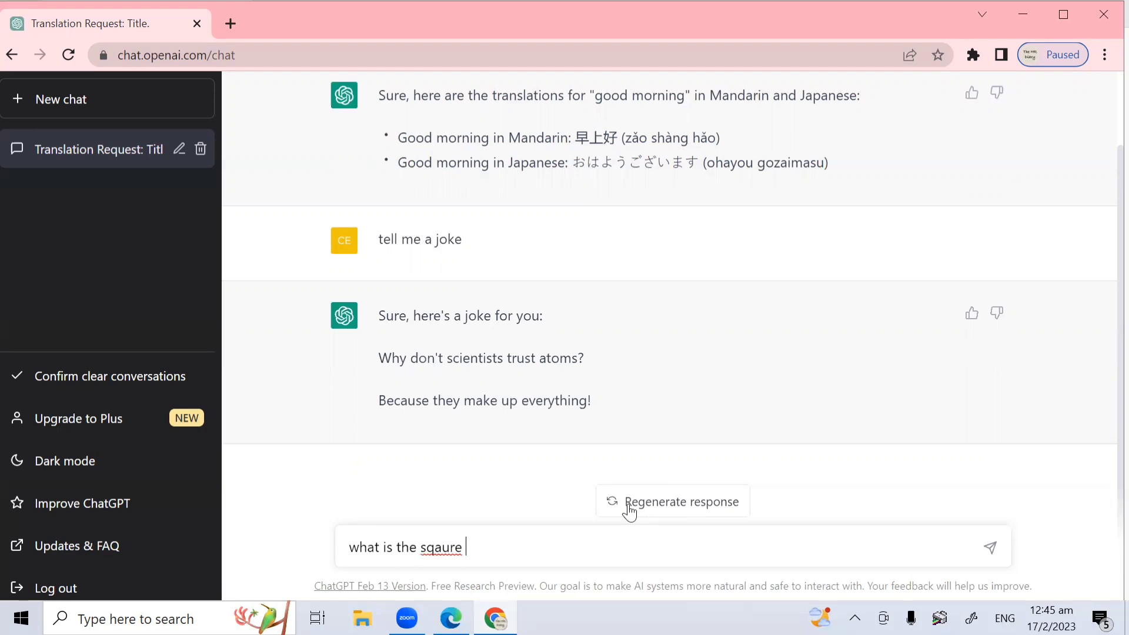
text(root of 10)
key(ctrl+Left)
key(ctrl+Left)
key(ctrl+Left)
key(ctrl+Left)
key(ctrl+shift+Right)
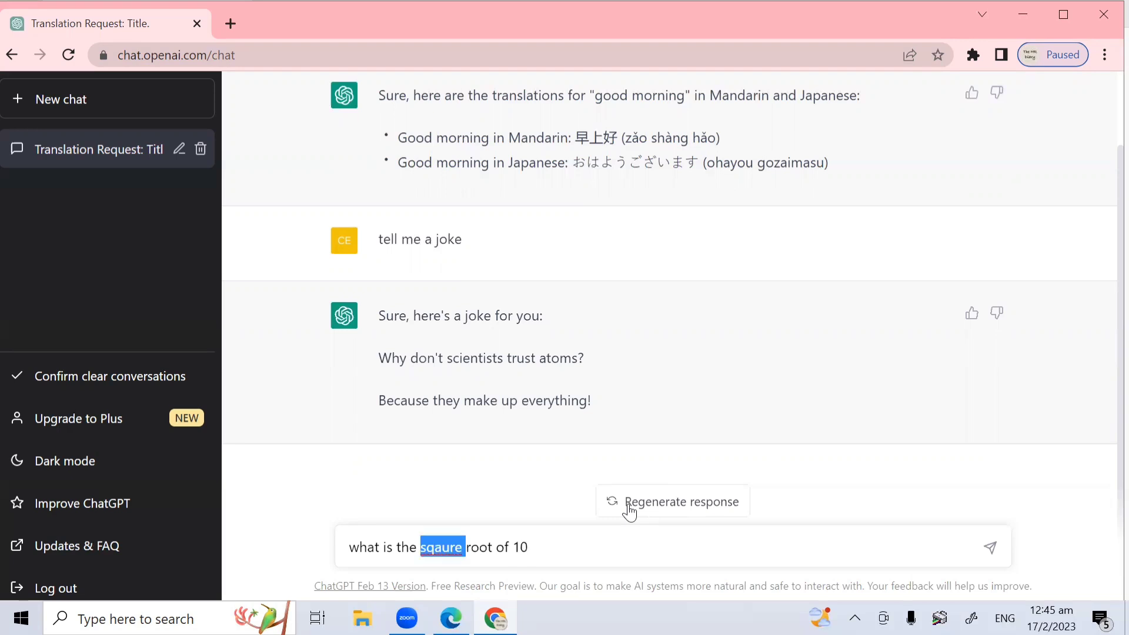
text(s)
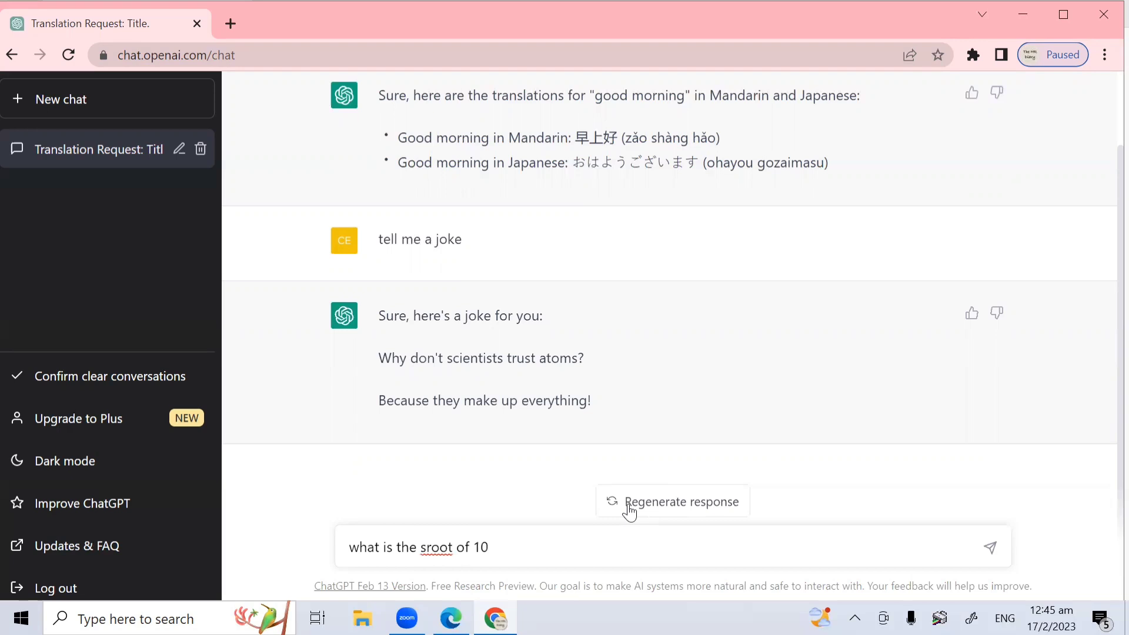
text(qa)
key(BackSpace)
text(uar)
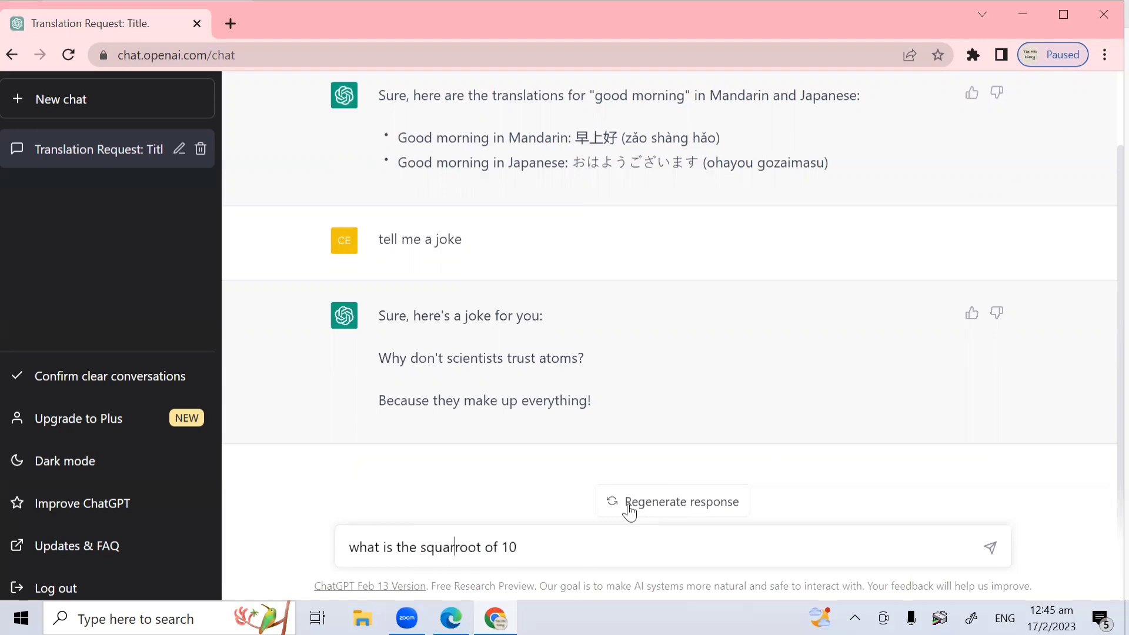
text(e)
key(End)
text(?)
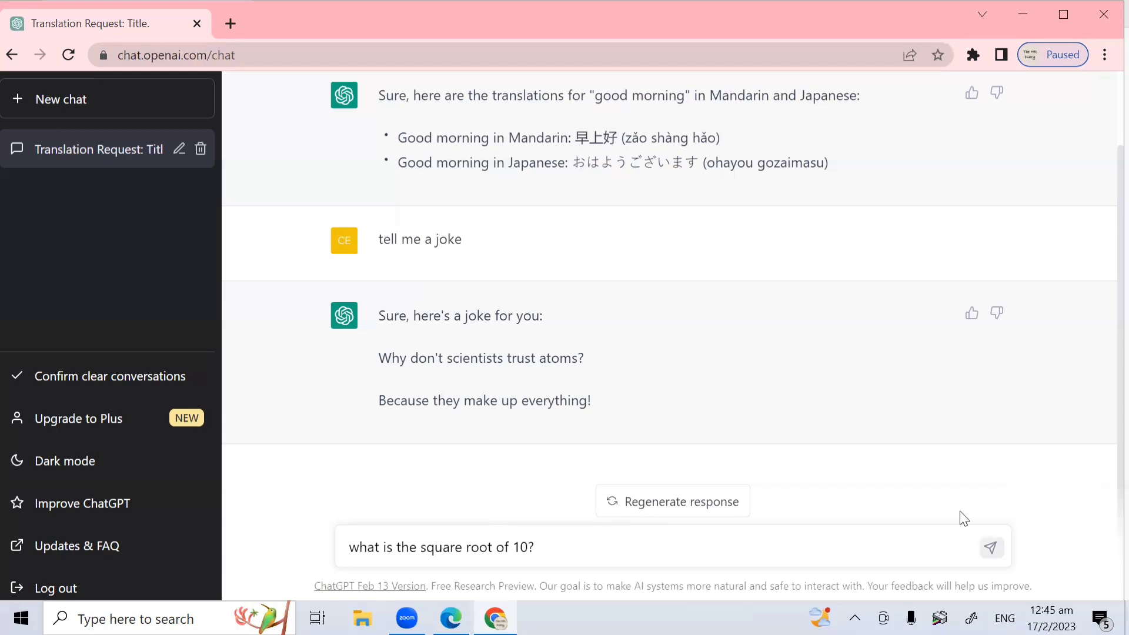
key(Return)
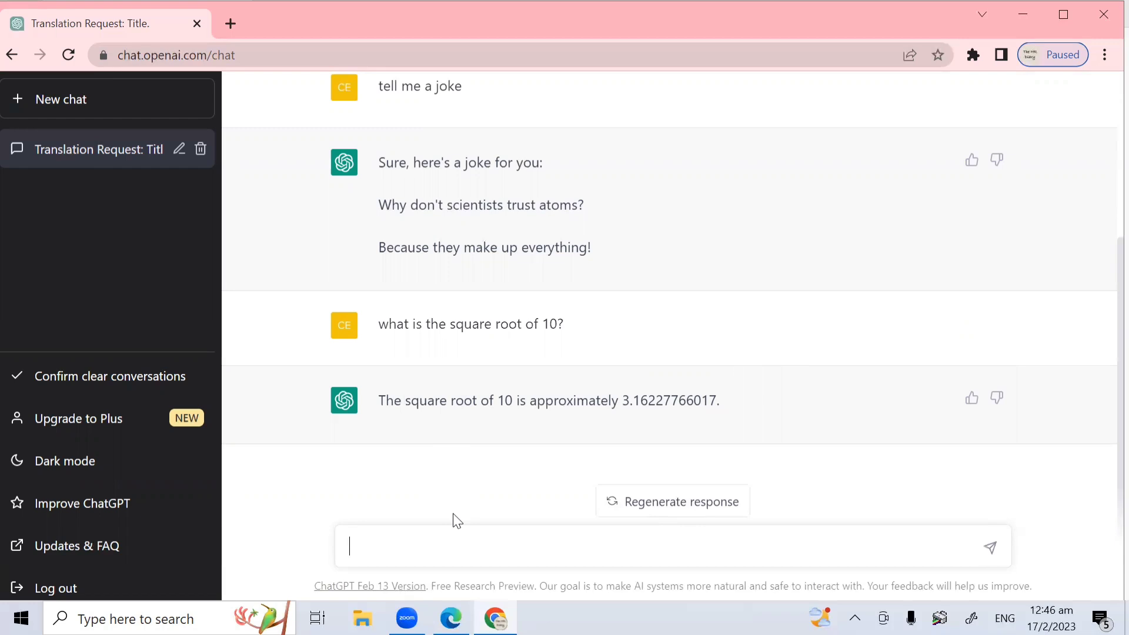
Step: Type 'please edit and improve the following speech: I would like to thank my father and mum for this very very happy occasion'
text(please edit and improv)
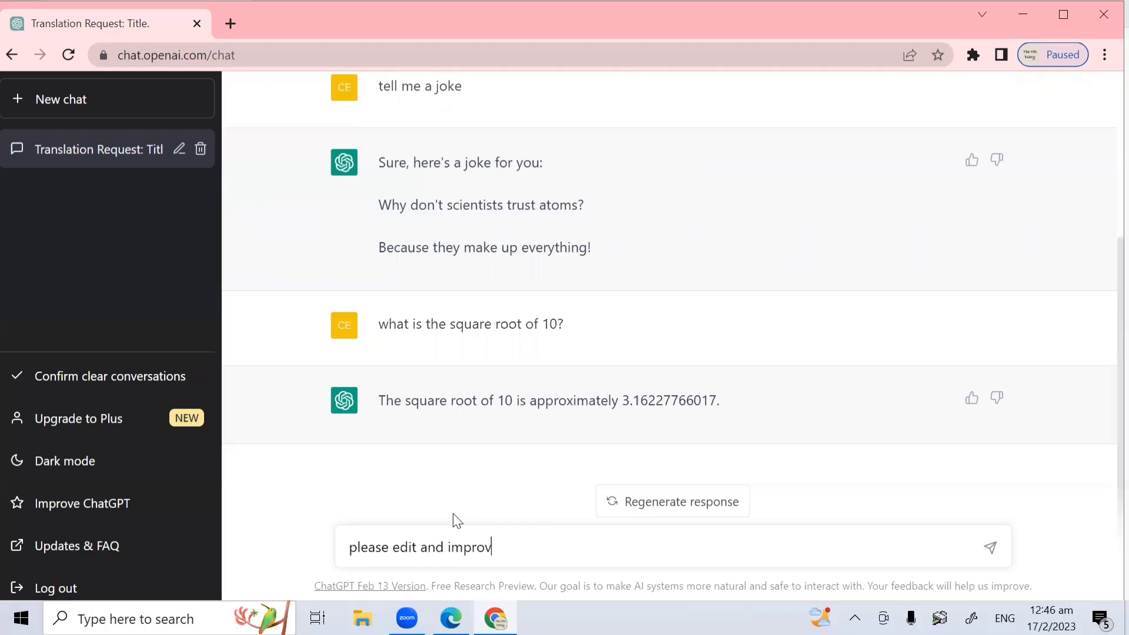
text(e the following speech)
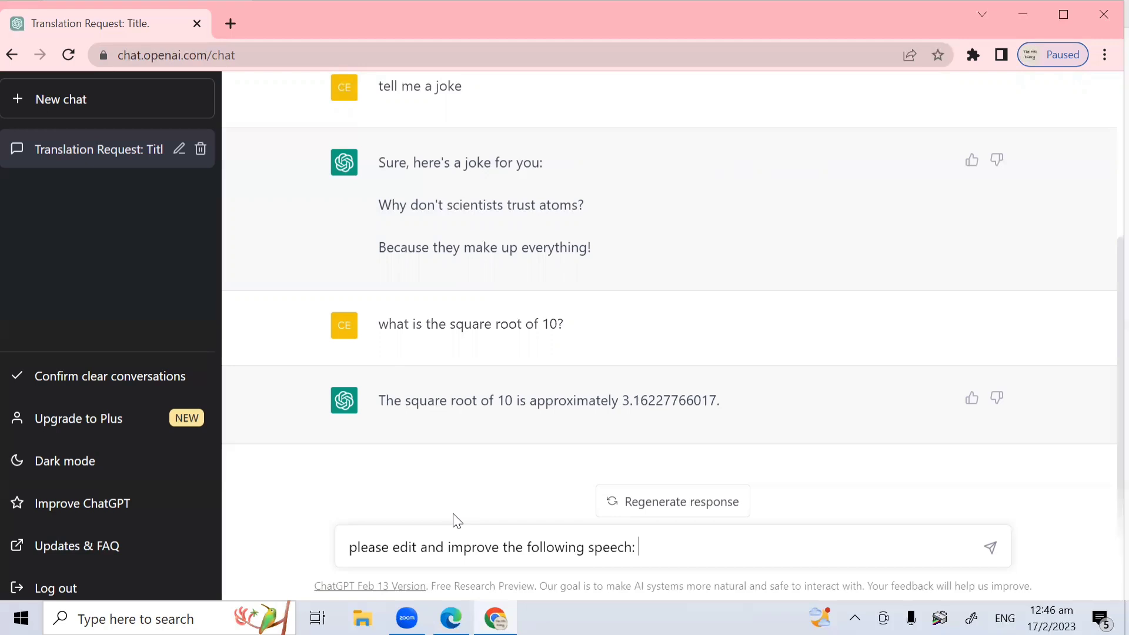
text(: I would like to th)
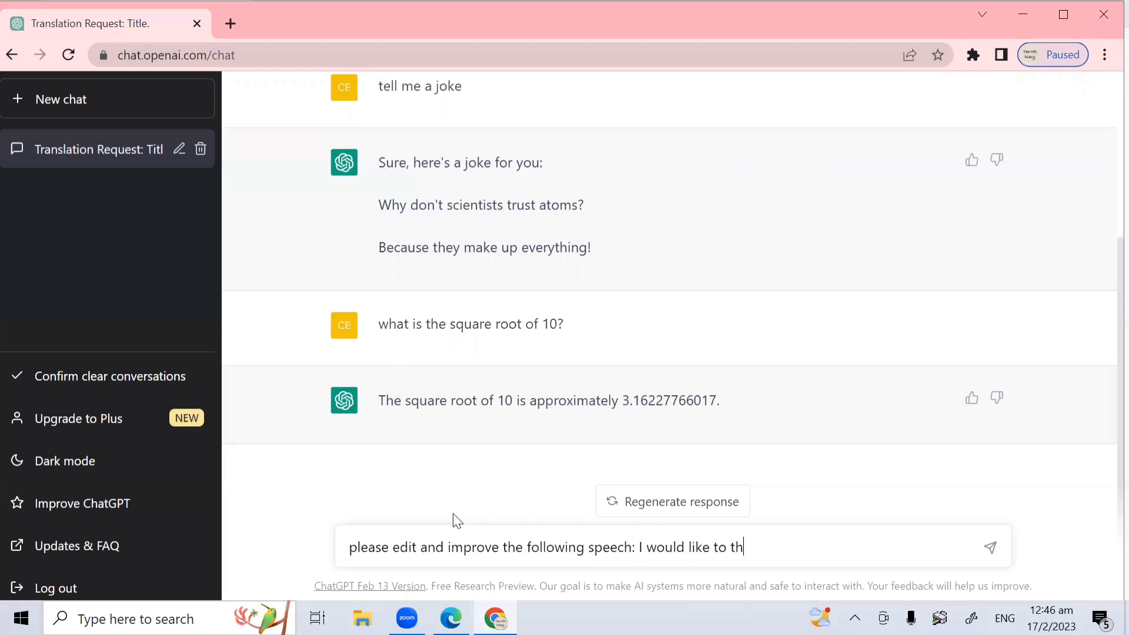
text(ank my father and )
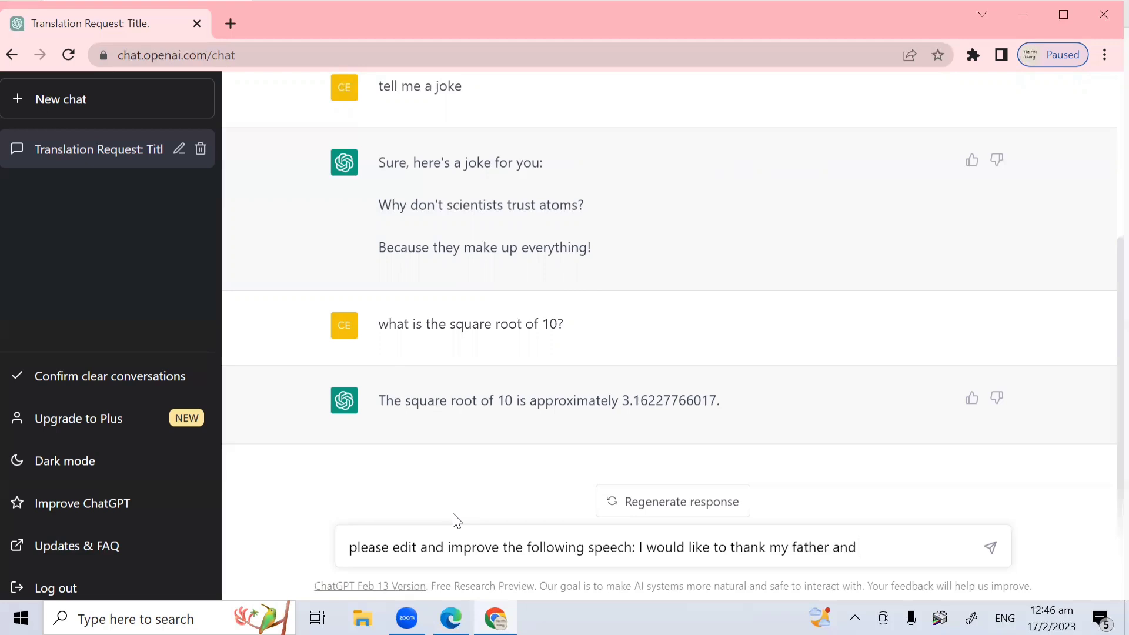
text(mum for this very very)
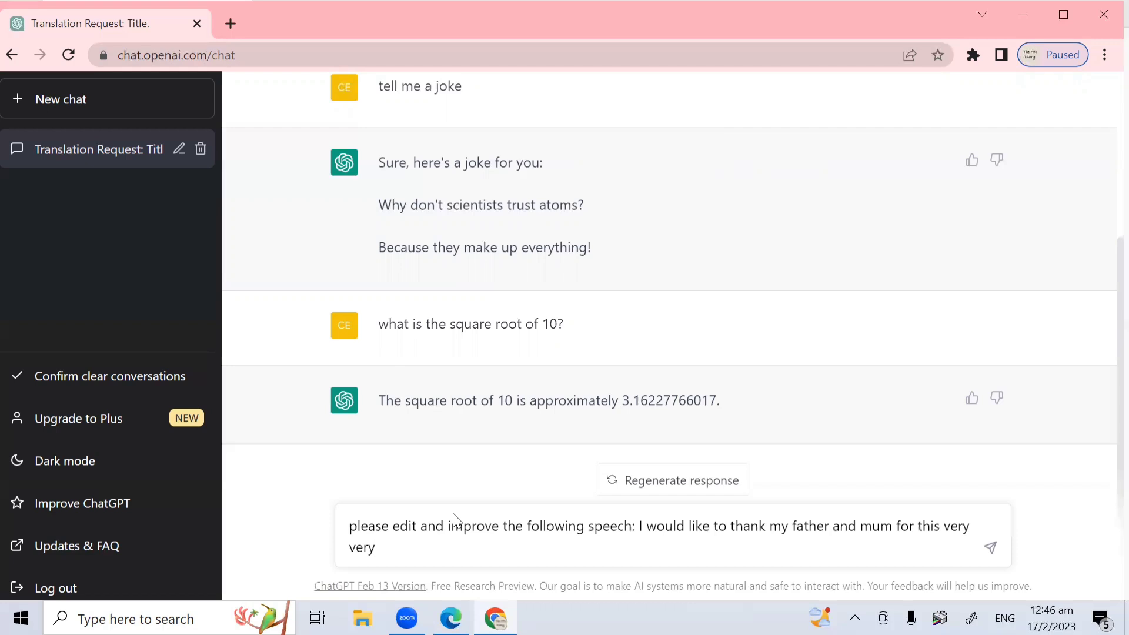
text( happy oc)
text(cs)
text(s)
text(ion)
Step: Send the speech request, then highlight the original and edited speech texts to compare them
key(Return)
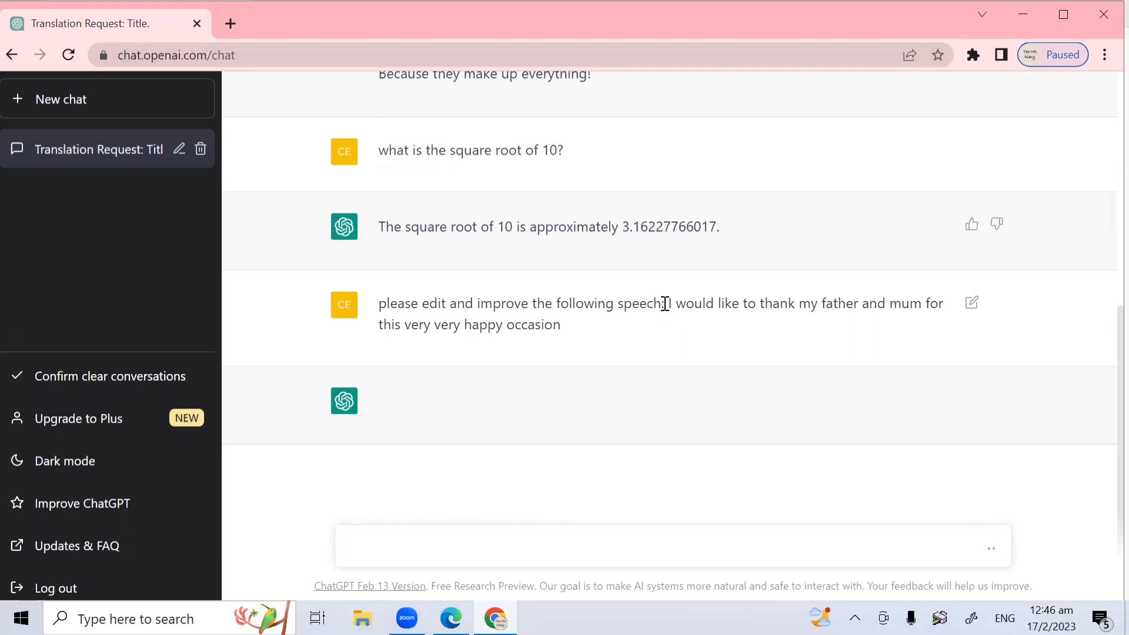
drag(668, 302, 685, 330)
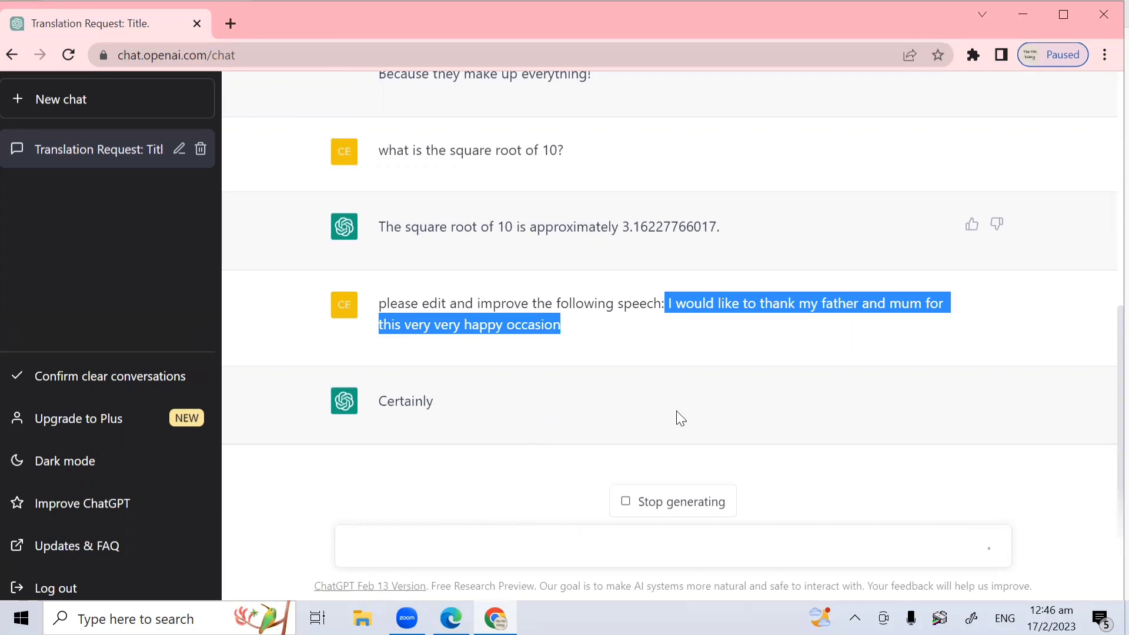
click(740, 343)
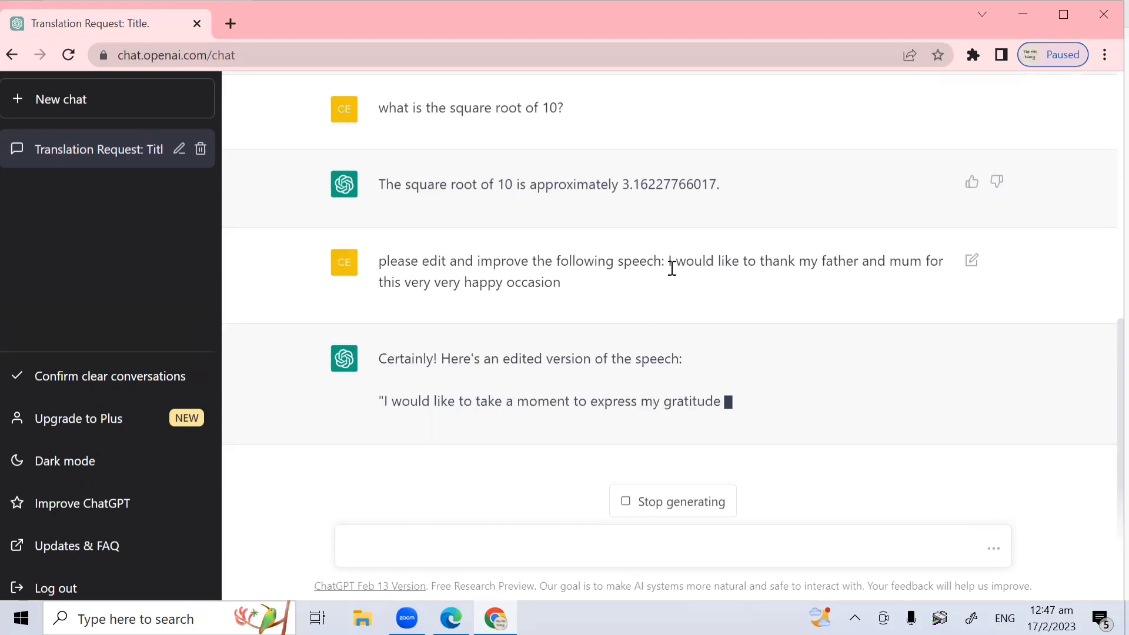
drag(668, 261, 682, 288)
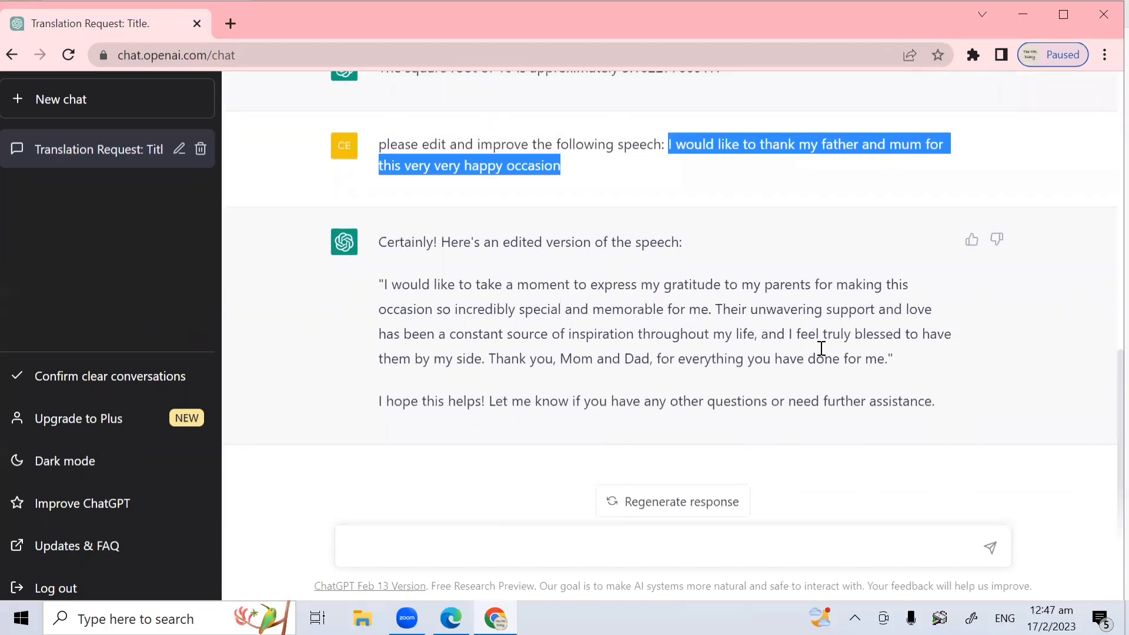
drag(711, 170, 669, 143)
drag(383, 279, 879, 364)
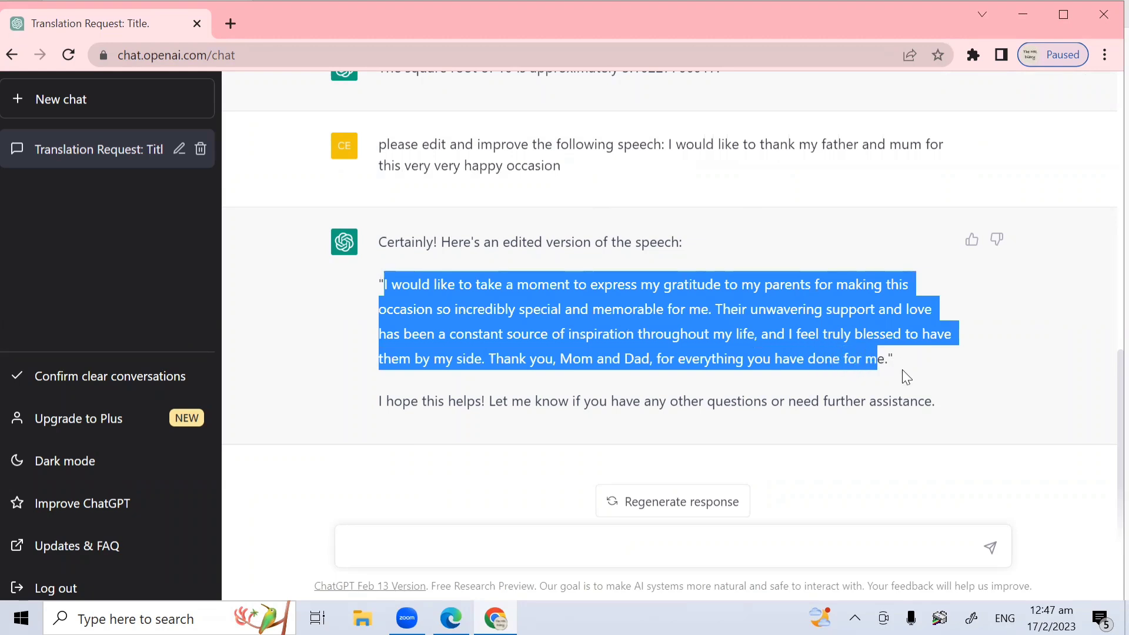
click(908, 364)
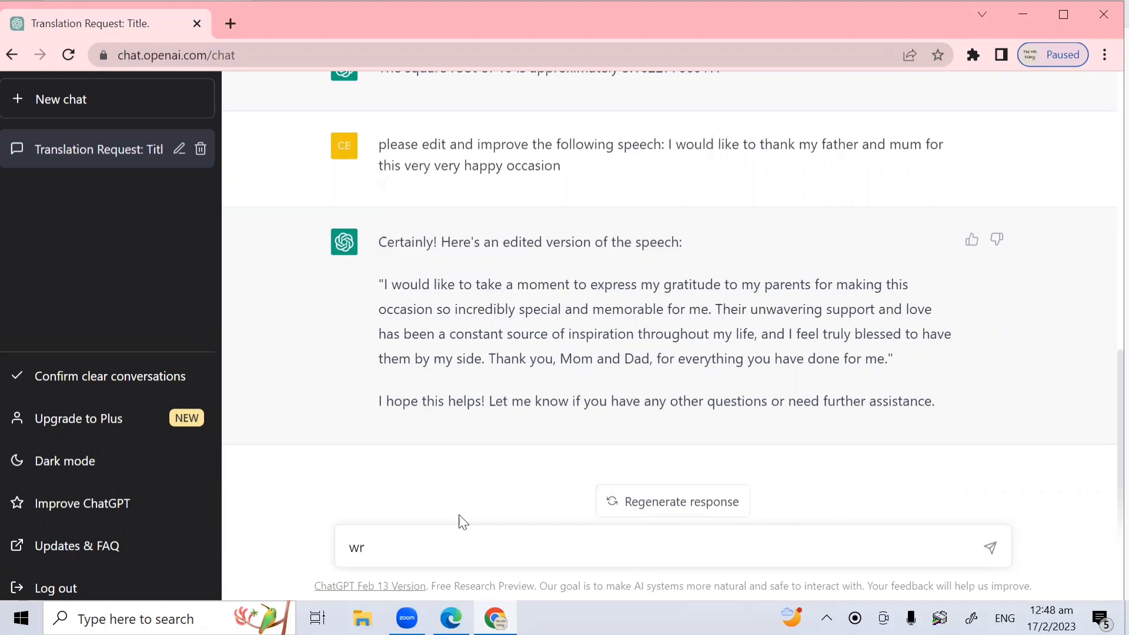
Step: Send the prompt 'write a 50 words story about a naughty cat'
text(ite a 50 words stgor)
key(BackSpace)
key(BackSpace)
key(BackSpace)
text(ory)
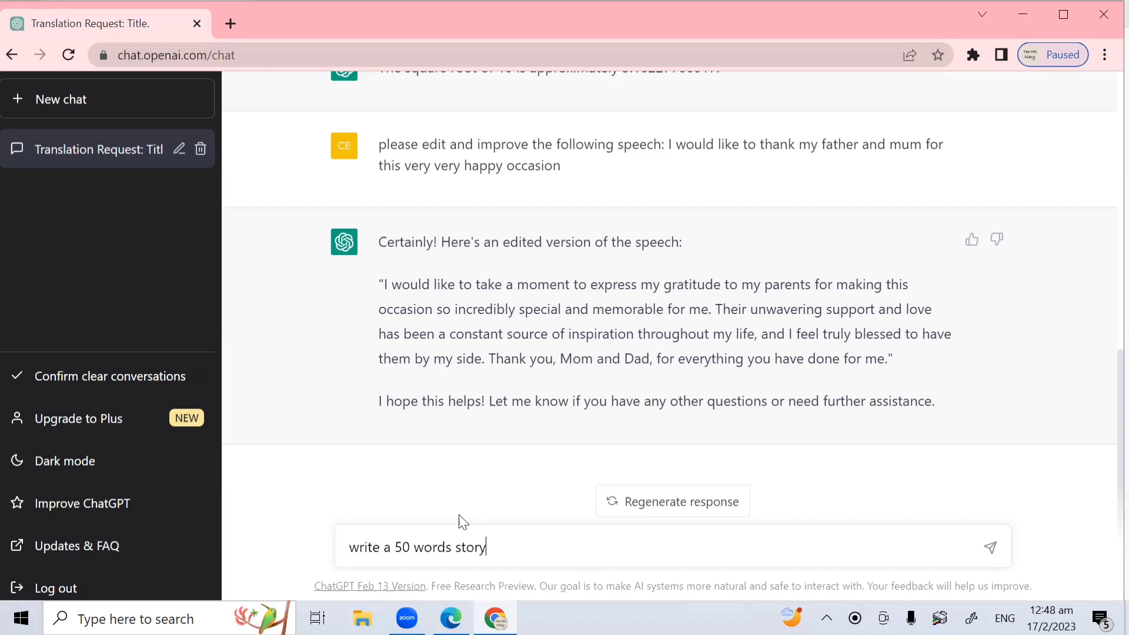
text( about a naughty cat)
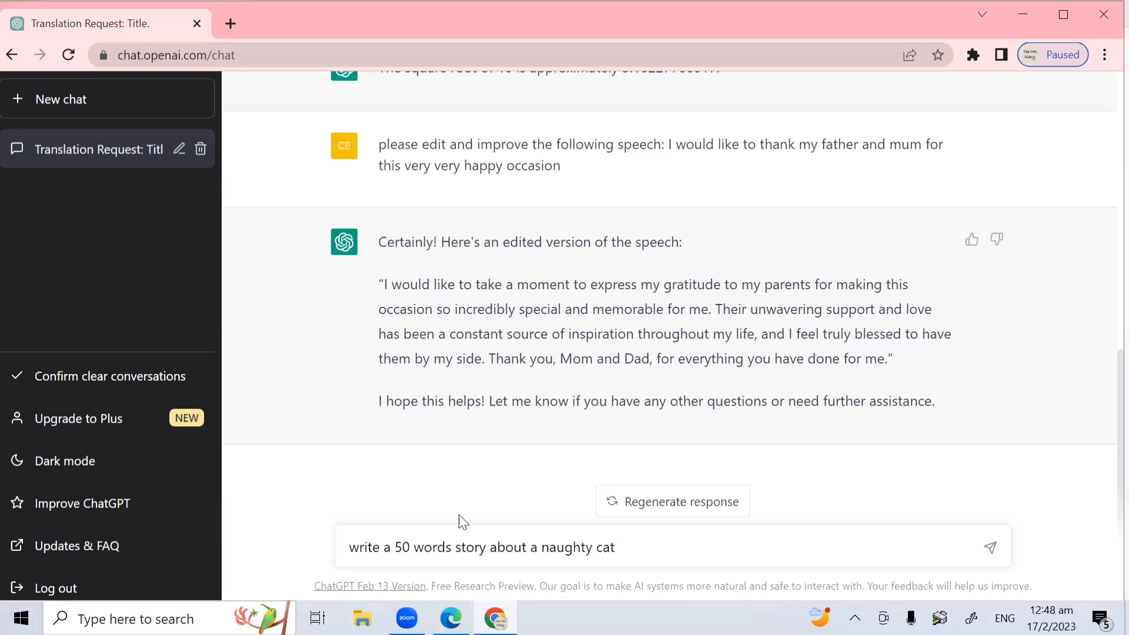
key(Return)
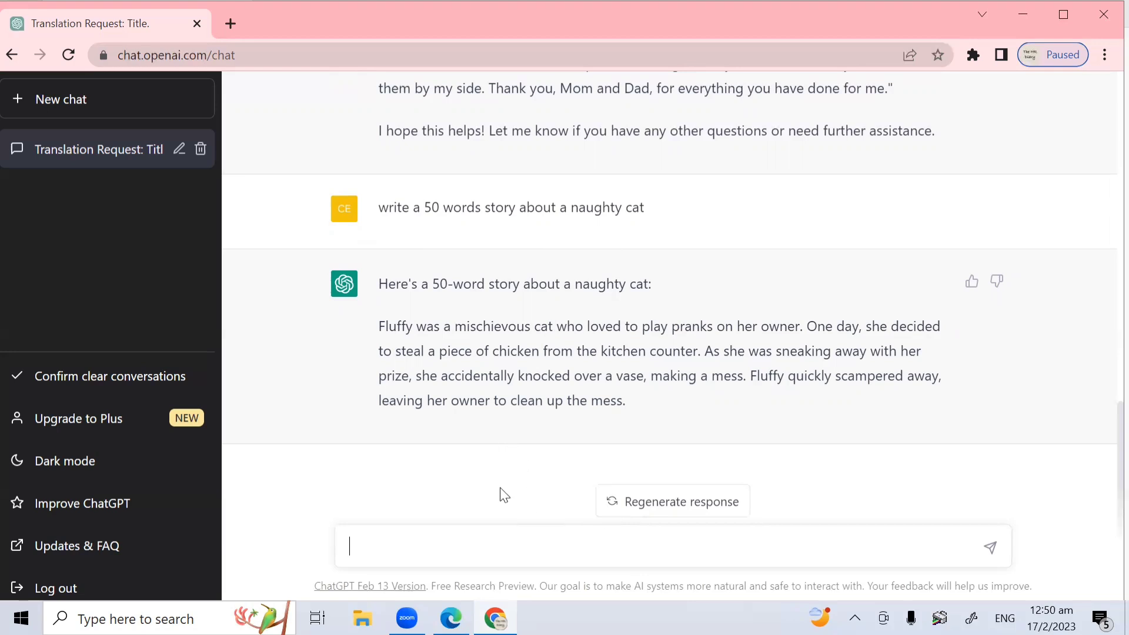
Step: Send the follow-up 'please include a dog in the story'
text(please include a dog in)
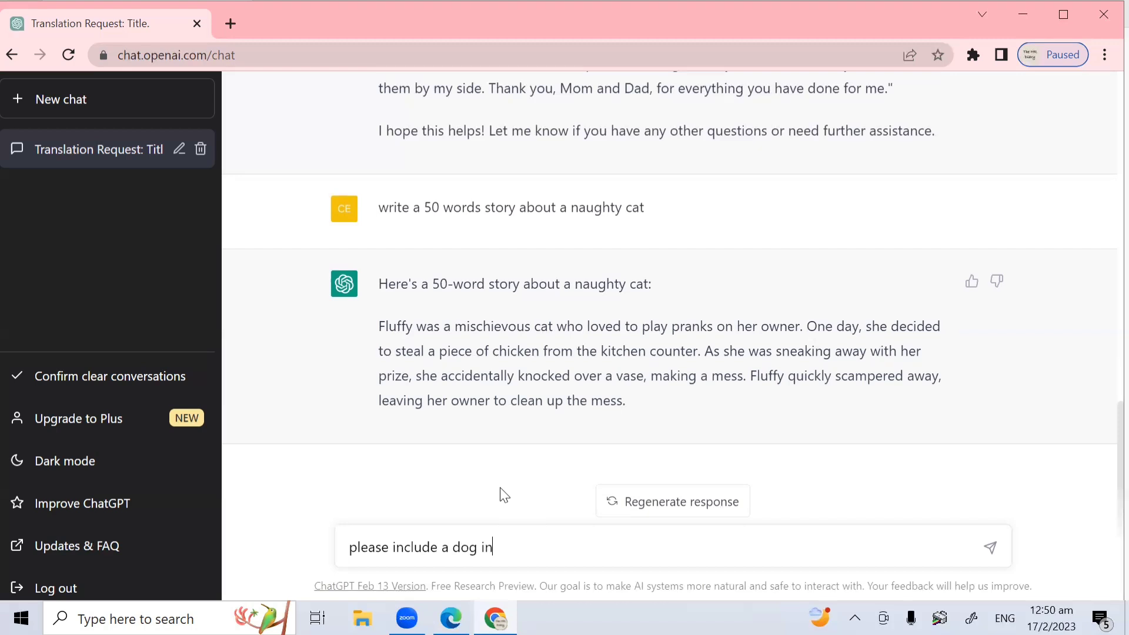
text( the story)
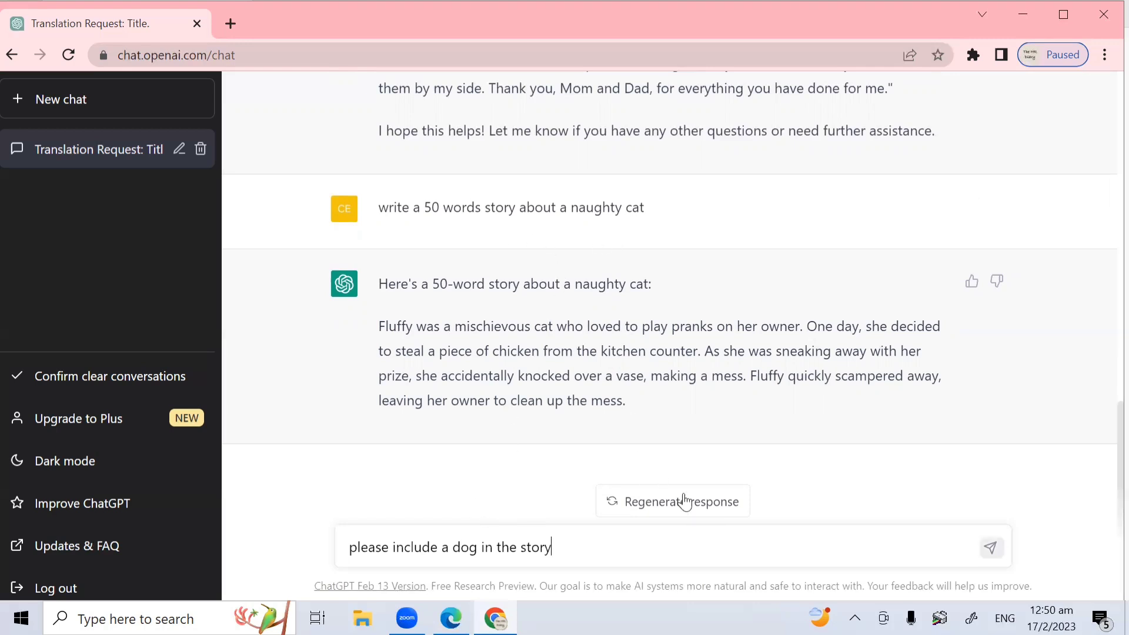
key(Return)
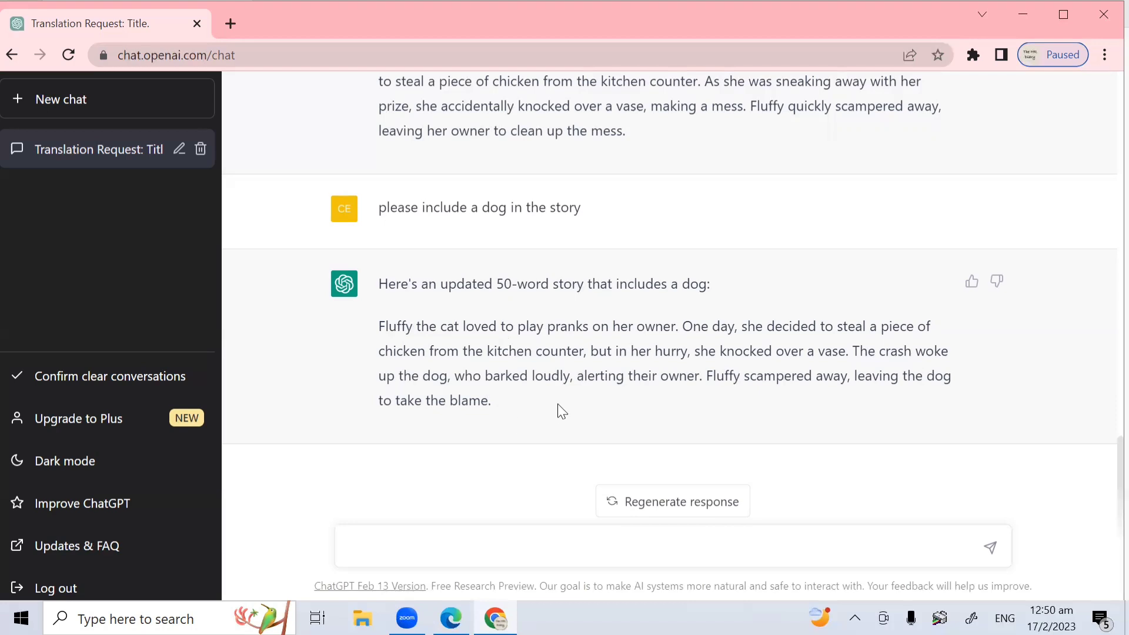
scroll(559, 410, up, 3)
scroll(559, 410, down, 2)
scroll(560, 370, up, 1)
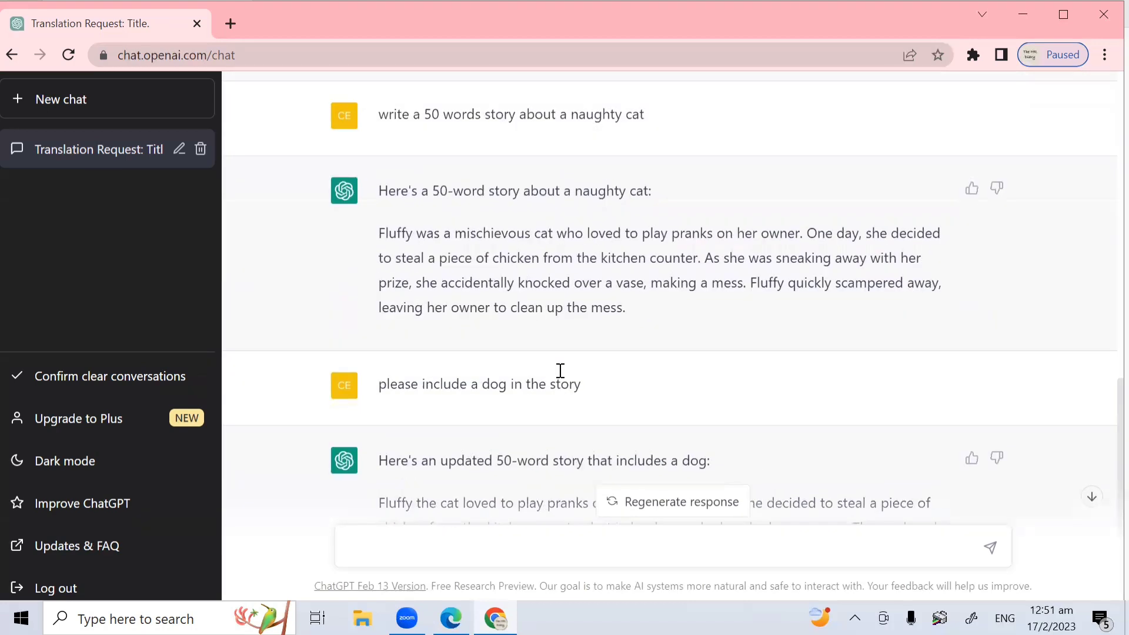
drag(383, 226, 663, 328)
click(647, 311)
scroll(647, 314, down, 1)
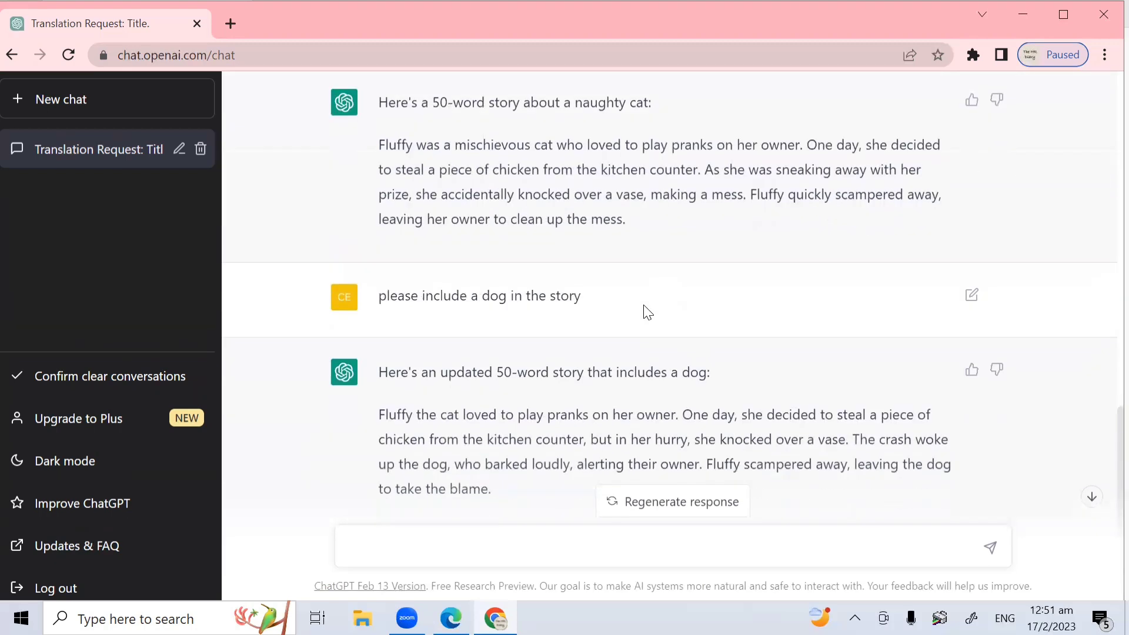
drag(487, 439, 534, 464)
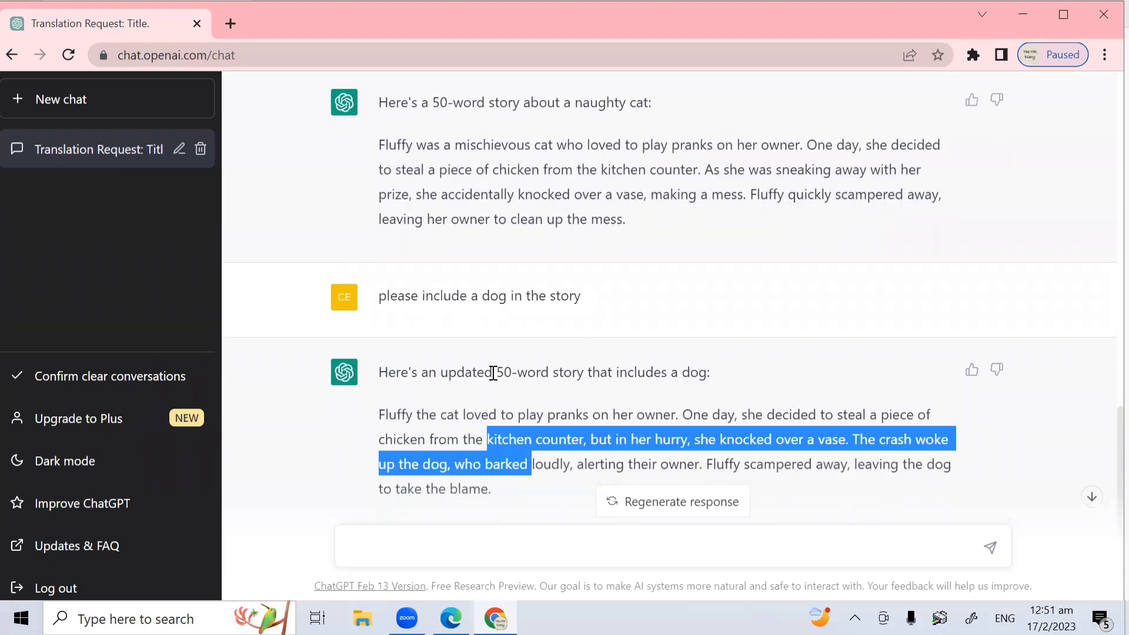
drag(424, 296, 568, 316)
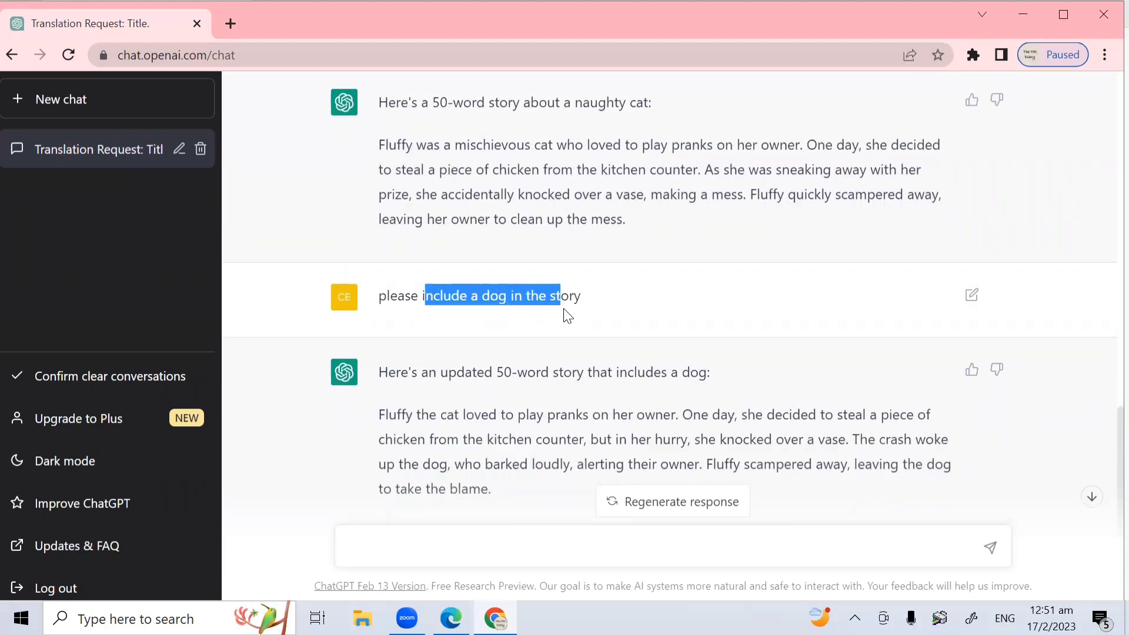
scroll(605, 381, down, 1)
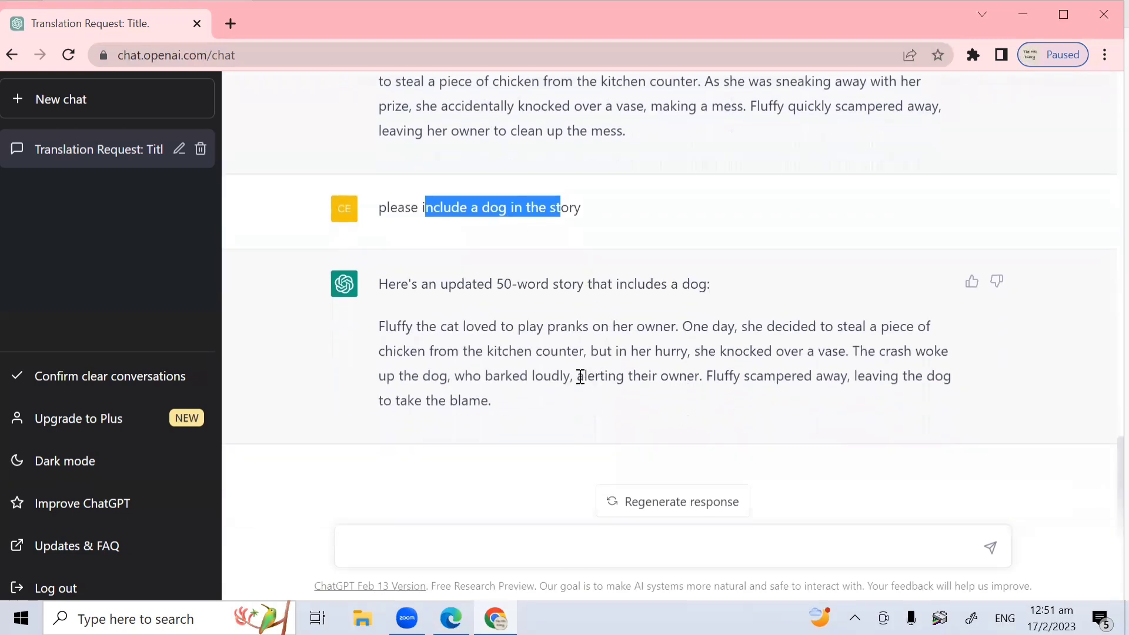
click(581, 376)
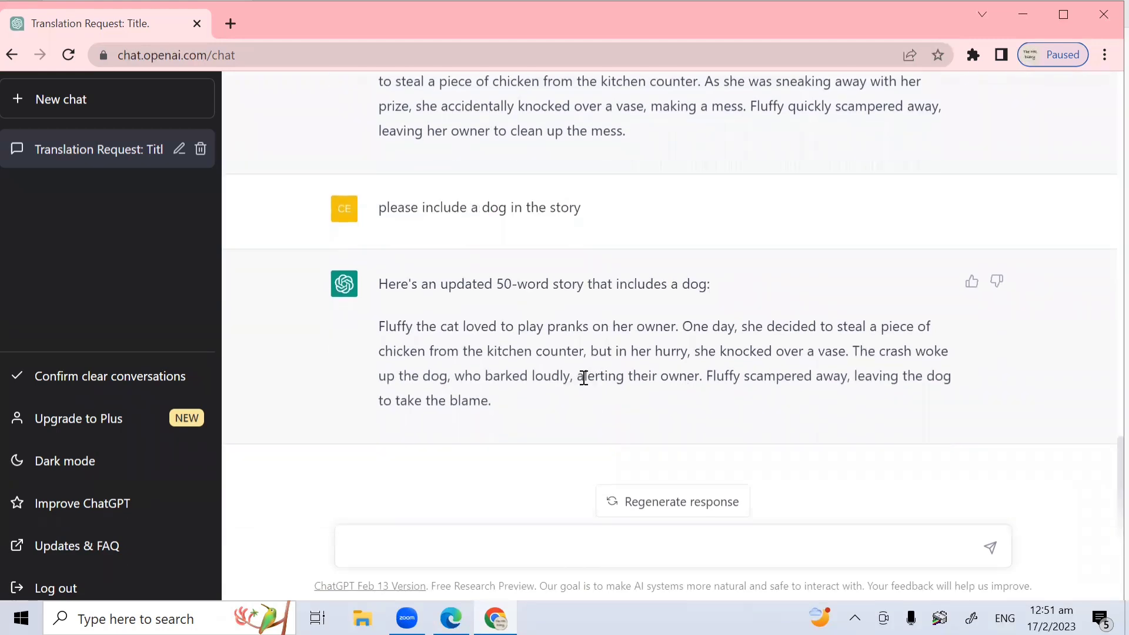